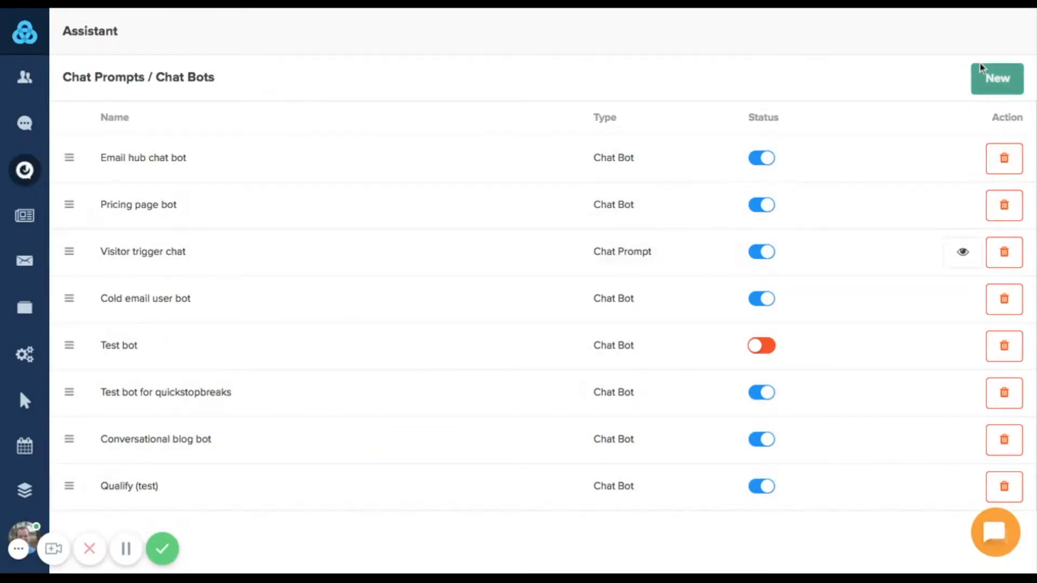
Step: Create and save a new chat bot titled "Pricing Faq Bot"
{"action": "left_click", "coordinate": [999, 80]}
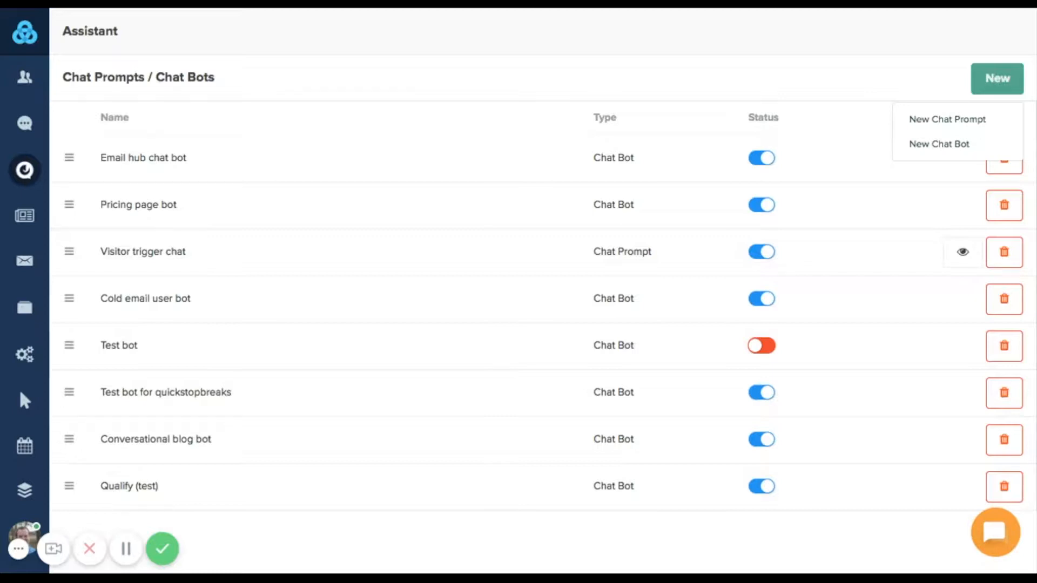
{"action": "left_click", "coordinate": [954, 147]}
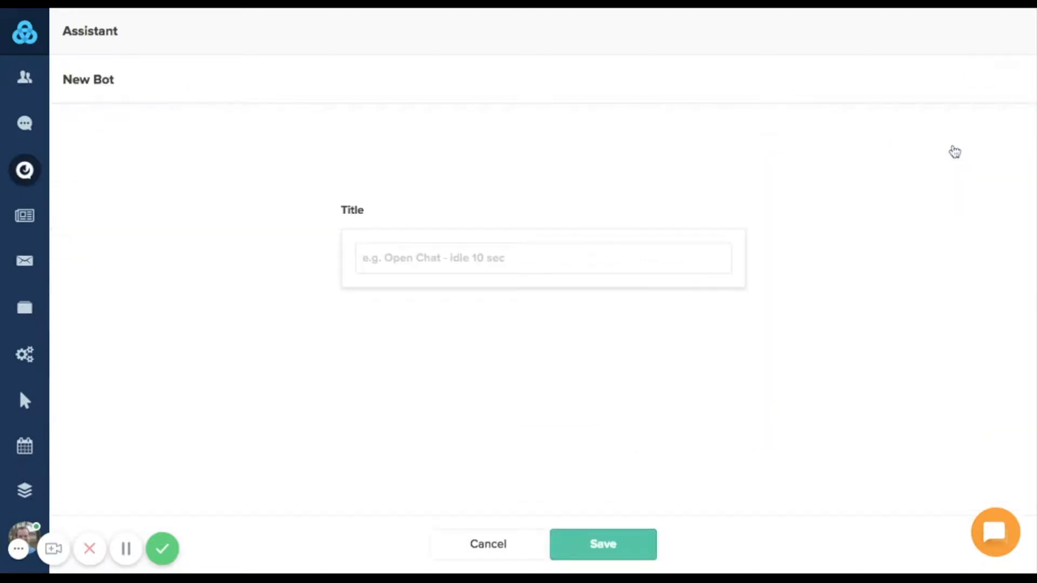
{"action": "left_click", "coordinate": [522, 260]}
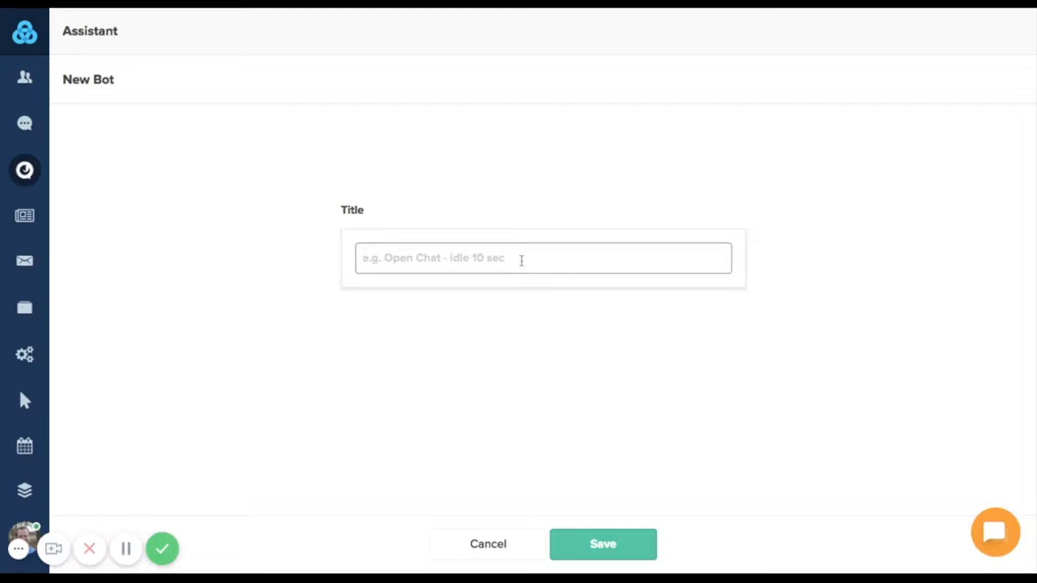
{"action": "type", "text": "Pricing FAQ Bot"}
{"action": "left_click", "coordinate": [596, 545]}
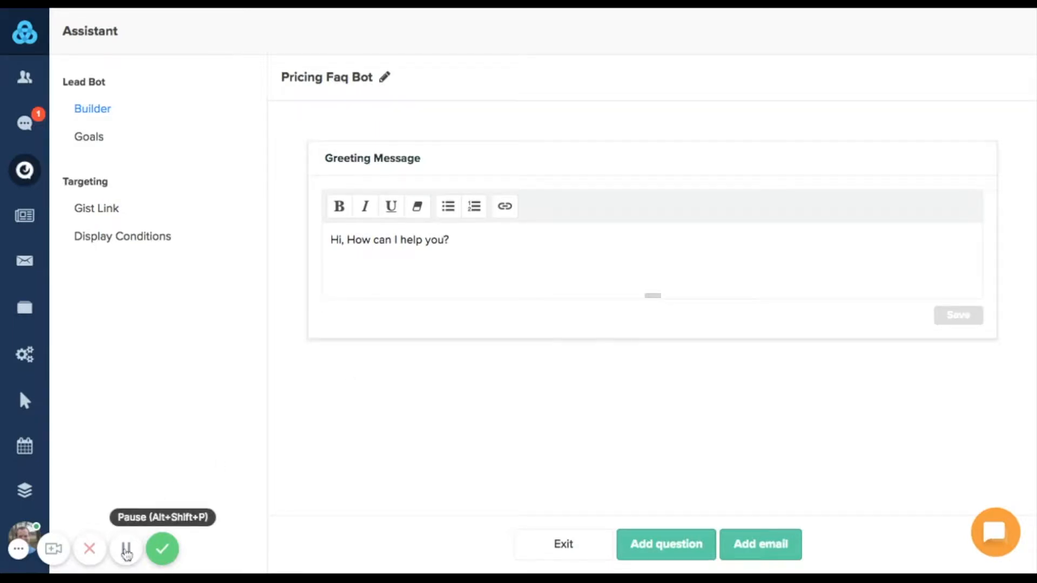
Step: Replace the greeting message with "Welcome! Glad you're here." and save it
{"action": "triple_click", "coordinate": [455, 243]}
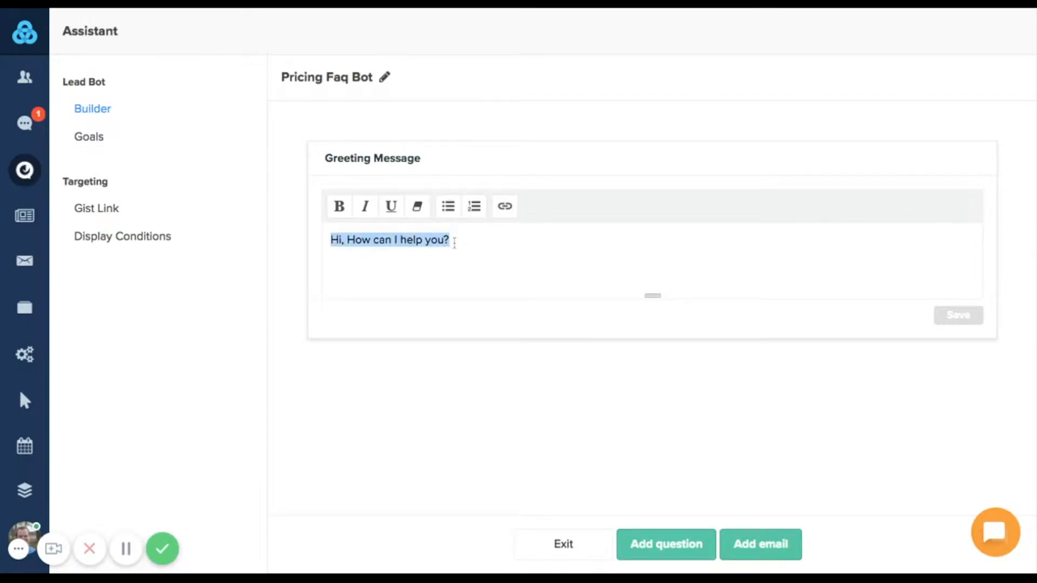
{"action": "left_click", "coordinate": [455, 243]}
{"action": "key", "text": "BackSpace"}
{"action": "triple_click", "coordinate": [399, 238]}
{"action": "type", "text": "Welcome! Glad you're here."}
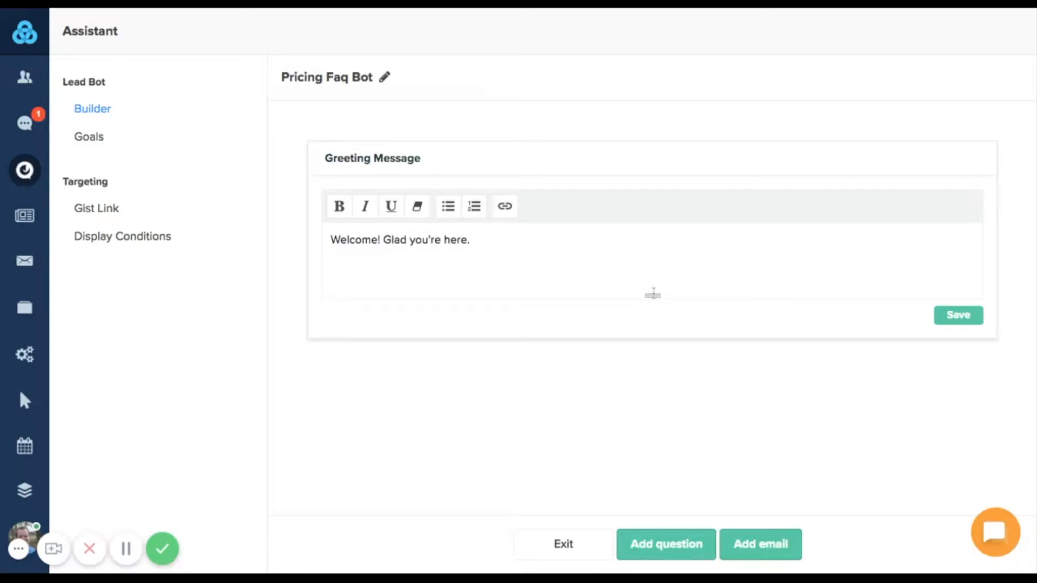
{"action": "left_click", "coordinate": [954, 323]}
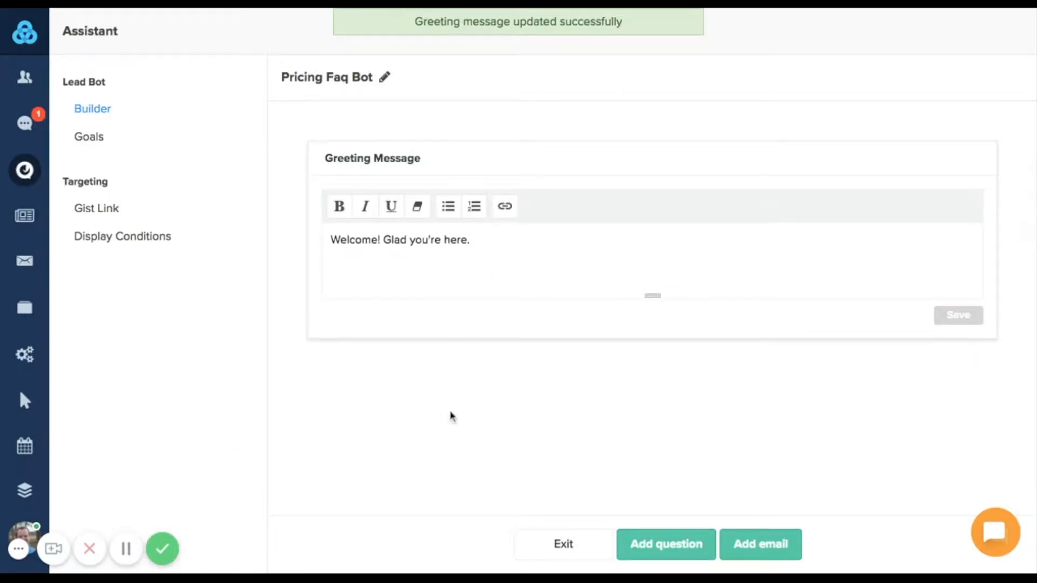
Step: Add a question reading "I see you're looking at pricing. Is there something I could answer for you?"
{"action": "left_click", "coordinate": [685, 548]}
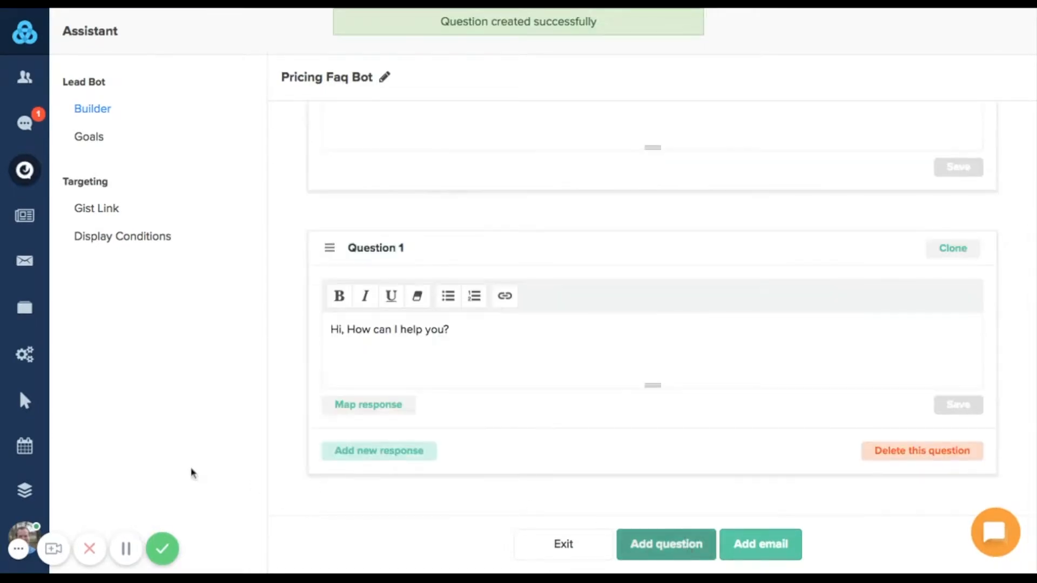
{"action": "triple_click", "coordinate": [388, 330]}
{"action": "type", "text": "I see you're looking at pricing. Is there something I could answer for you?"}
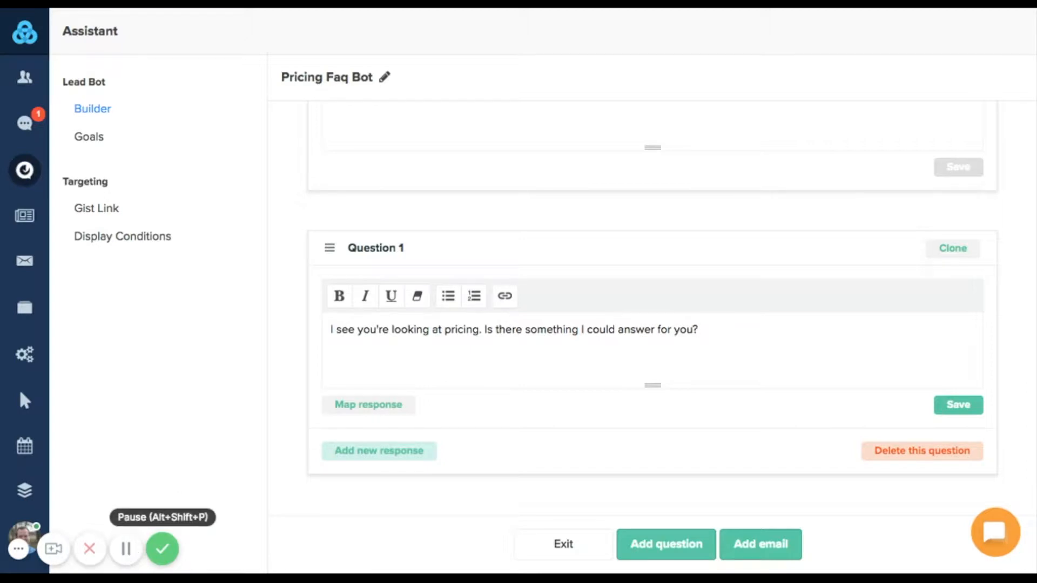
Step: Add the response button "How long is the free trial?" answered "There is a 21 Day Free Trial for all of our plans." and save it
{"action": "left_click", "coordinate": [388, 451]}
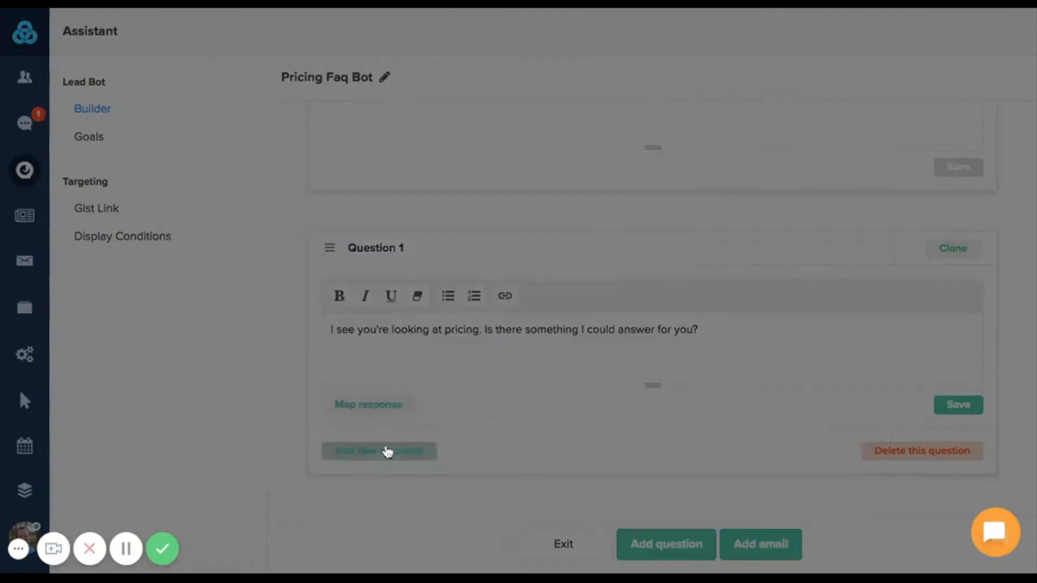
{"action": "left_click", "coordinate": [243, 181]}
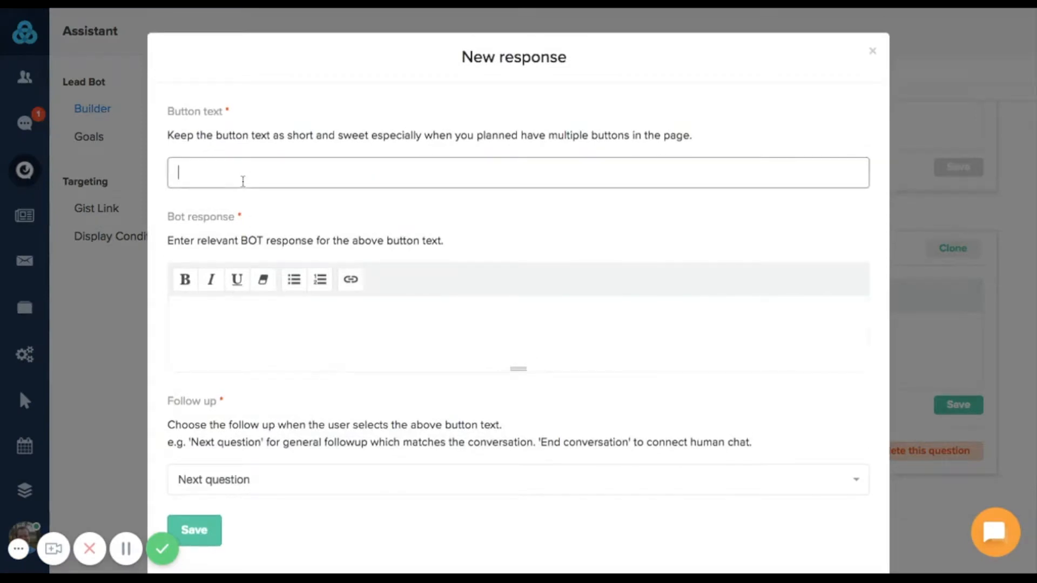
{"action": "type", "text": "How long is the free trial?"}
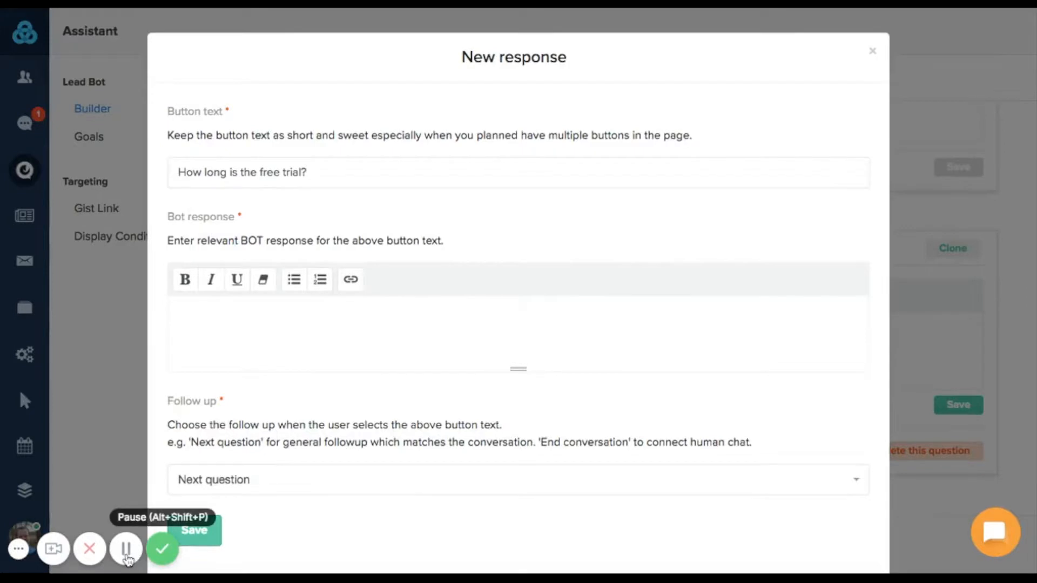
{"action": "left_click", "coordinate": [243, 323]}
{"action": "type", "text": "There is a 21 Day Free Trial for all of our plans."}
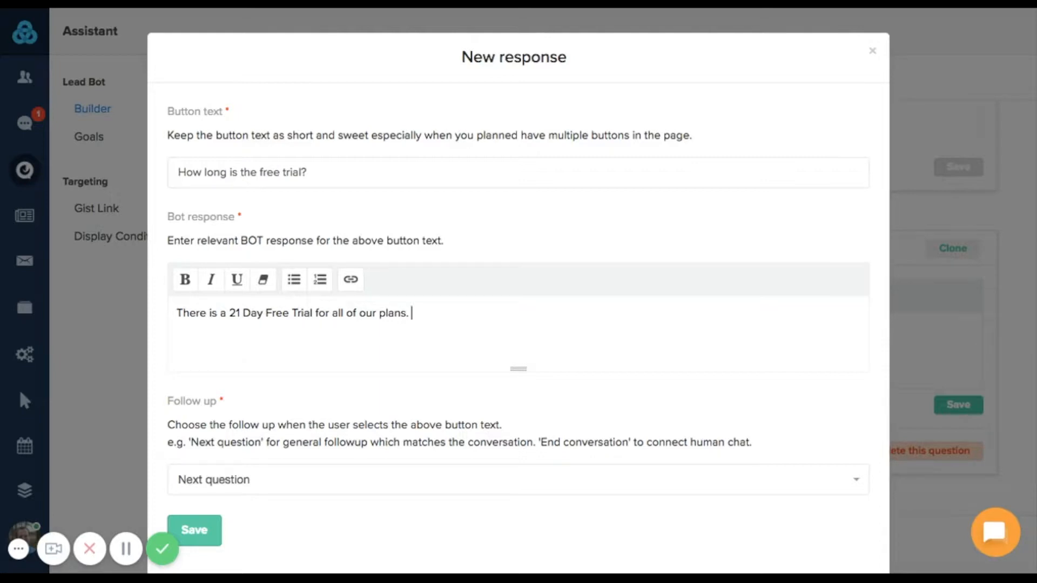
{"action": "scroll", "coordinate": [244, 362], "scroll_direction": "down", "scroll_amount": 1}
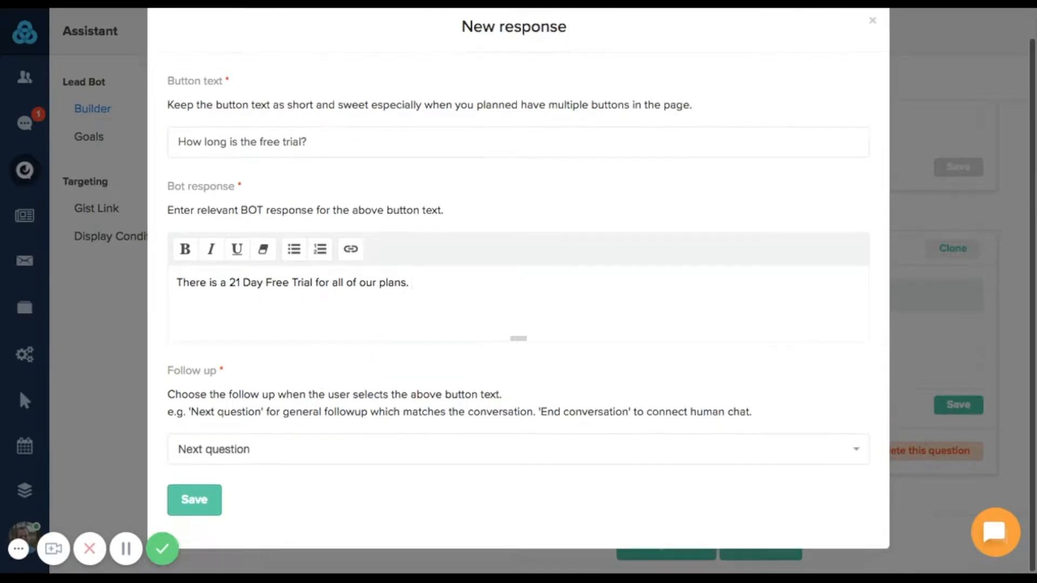
{"action": "left_click", "coordinate": [191, 512]}
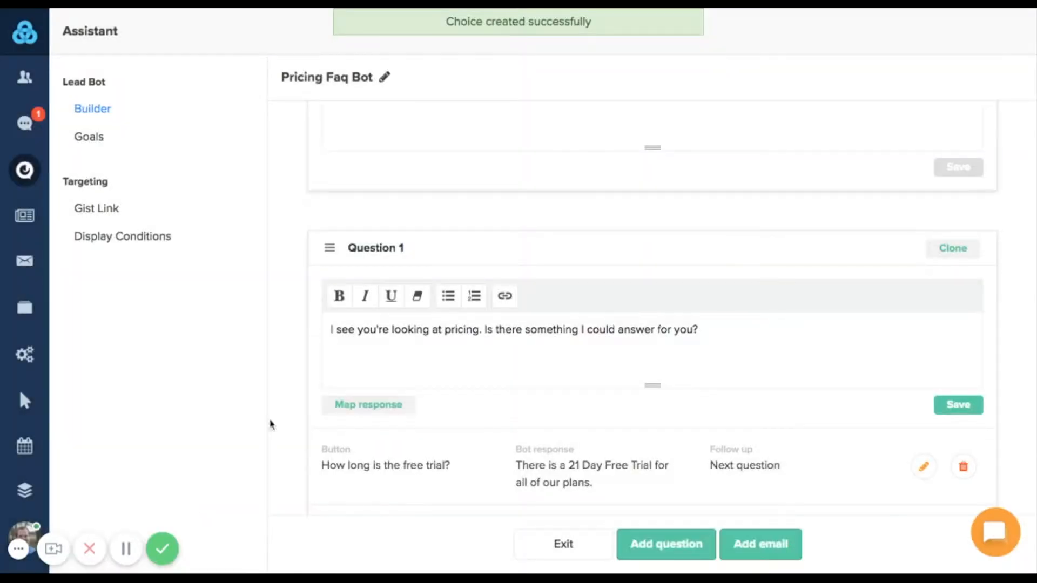
Step: Start another response to Question 1 with the button text "What happens when the trial is over?"
{"action": "scroll", "coordinate": [410, 408], "scroll_direction": "down", "scroll_amount": 2}
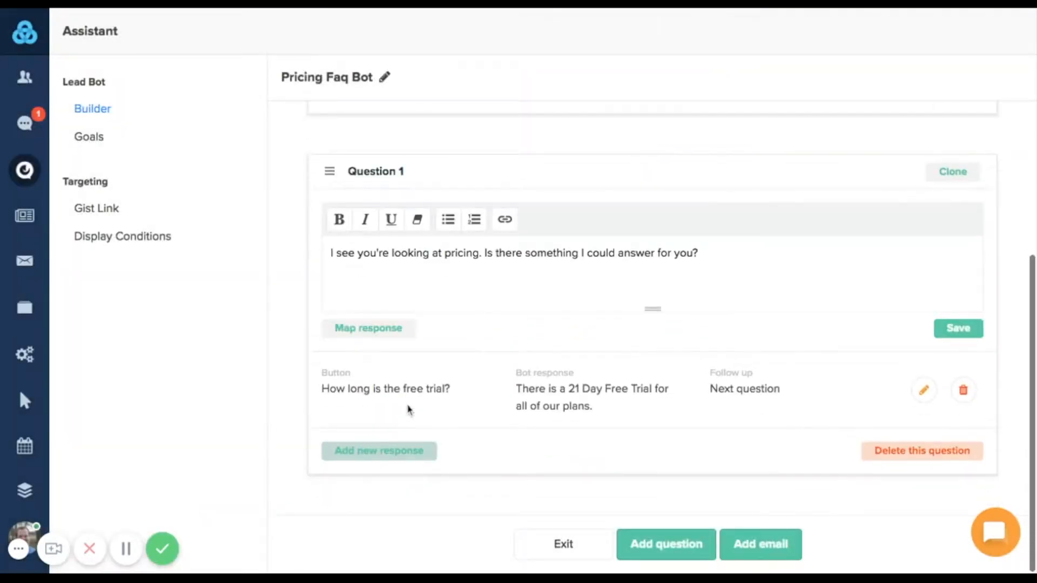
{"action": "left_click", "coordinate": [385, 455]}
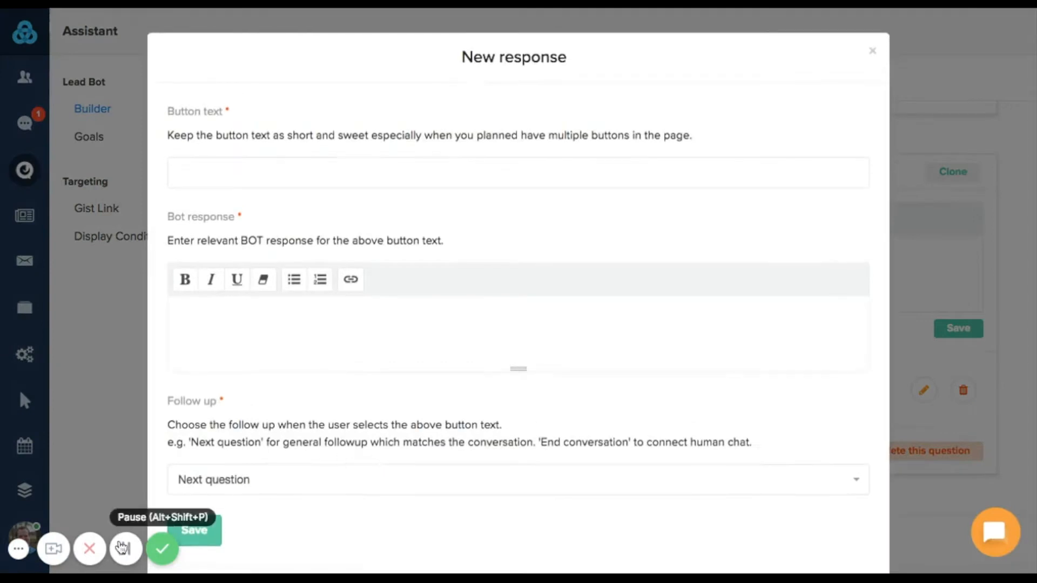
{"action": "left_click", "coordinate": [243, 176]}
{"action": "type", "text": "What happens when the trial is over?"}
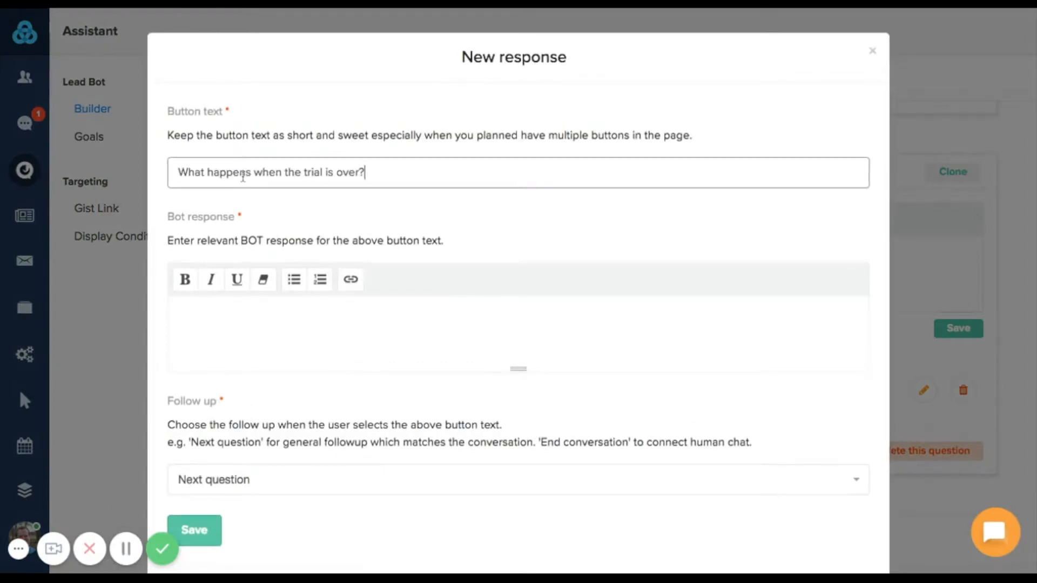
{"action": "left_click", "coordinate": [128, 557]}
Step: Set the bot response to "If you wish to keep using Gist, you can either choose a paid plan or continue using the free plan." and save it
{"action": "left_click", "coordinate": [232, 324]}
{"action": "type", "text": "If you wish to keep using Gist, you can either choose a paid plan or continue using the free plan."}
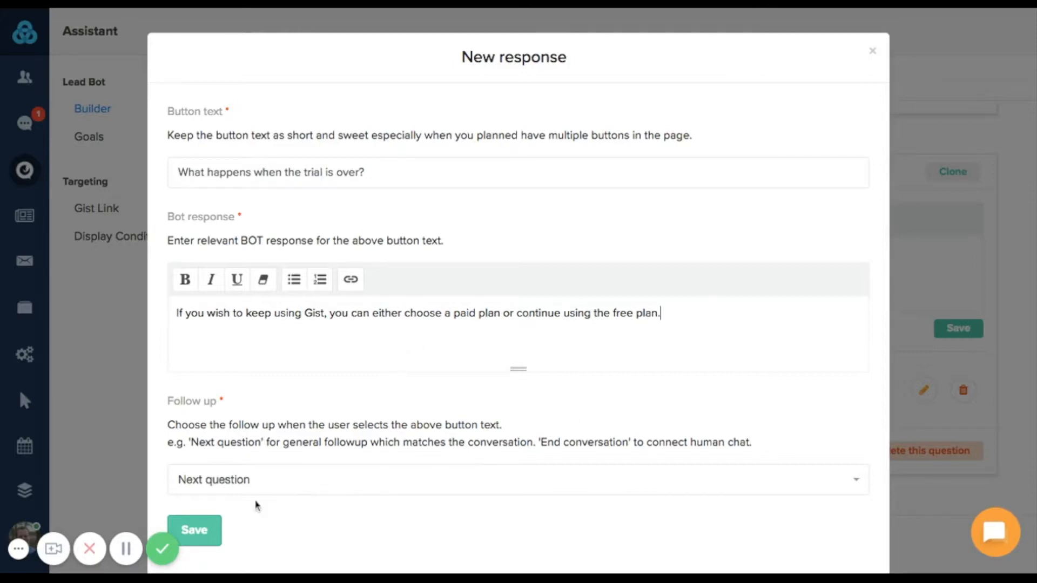
{"action": "left_click", "coordinate": [197, 532]}
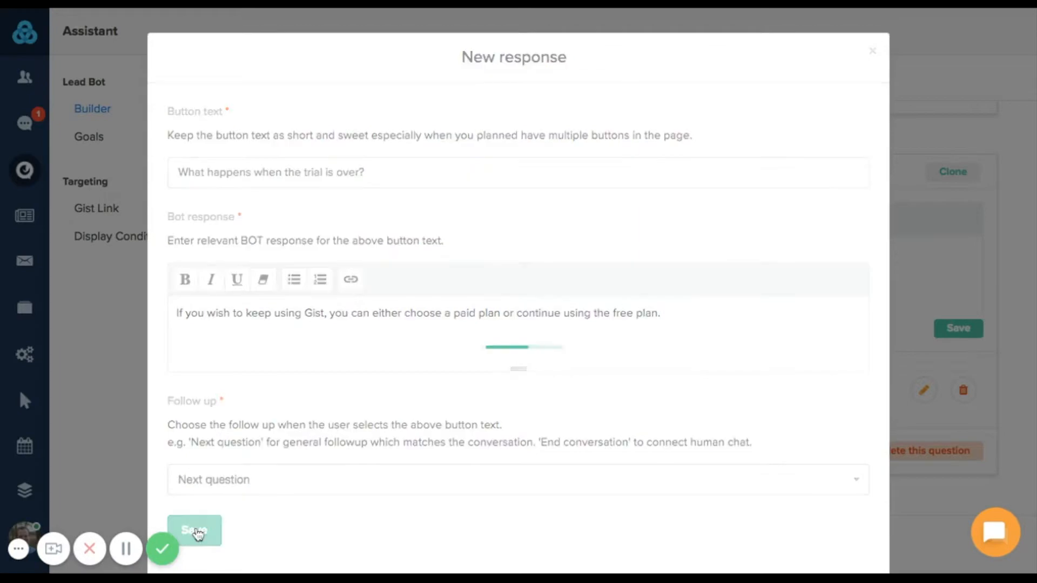
Step: Start a third response to Question 1 with the button text "How does the free trial work?"
{"action": "scroll", "coordinate": [454, 451], "scroll_direction": "down", "scroll_amount": 2}
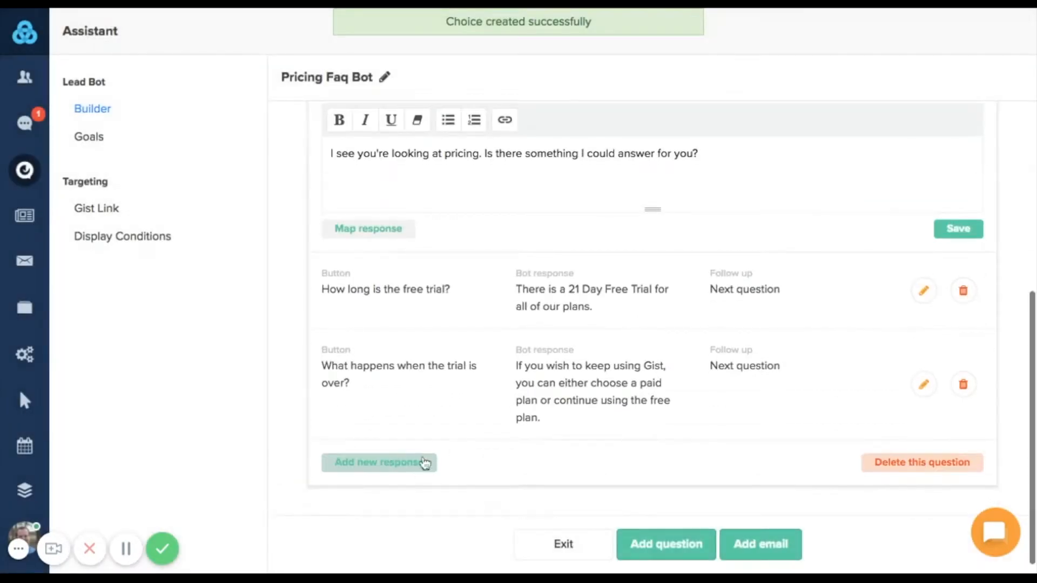
{"action": "left_click", "coordinate": [409, 468]}
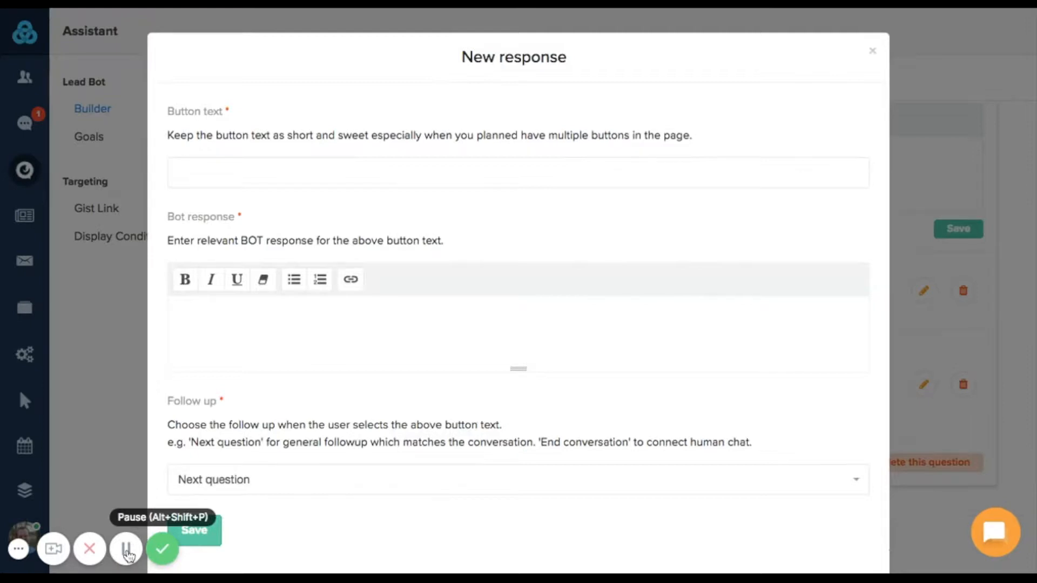
{"action": "left_click", "coordinate": [305, 172]}
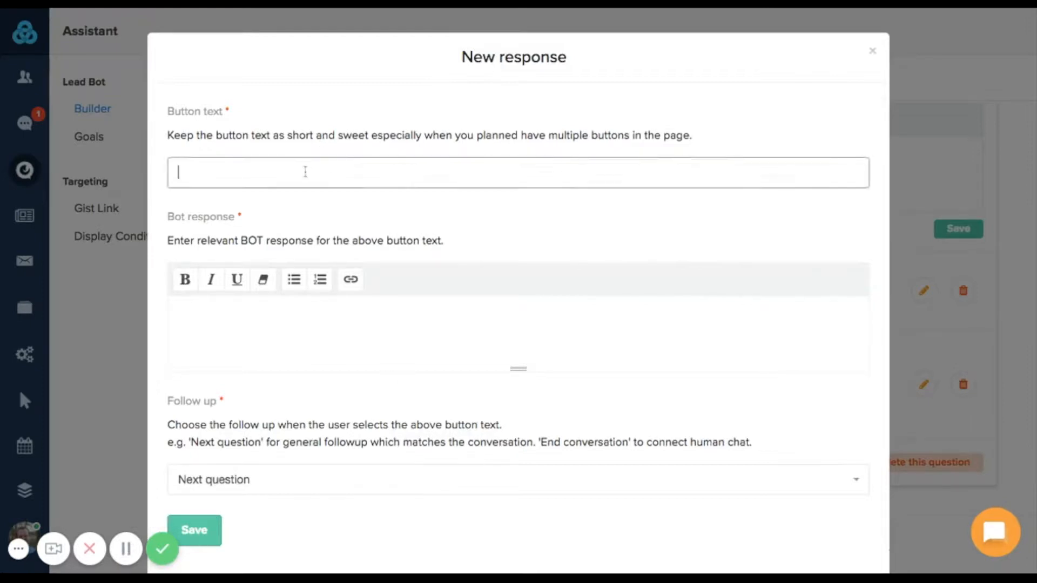
{"action": "type", "text": "How does the free trial work?"}
{"action": "left_click", "coordinate": [127, 551]}
Step: Save answer "First, you simply input your business email address and install one of our tools. For 21 days, you'll have access to everything Gist has to offer."
{"action": "left_click", "coordinate": [253, 301]}
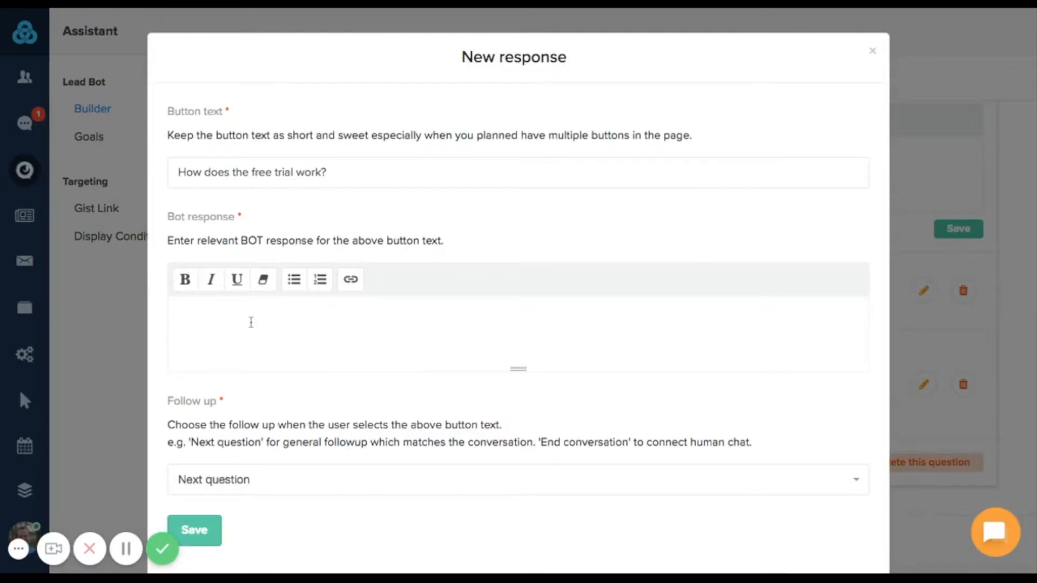
{"action": "type", "text": "First, you simply input your business address and install one of our tools. For 21 days, you'll have access to everything Gist has to offer."}
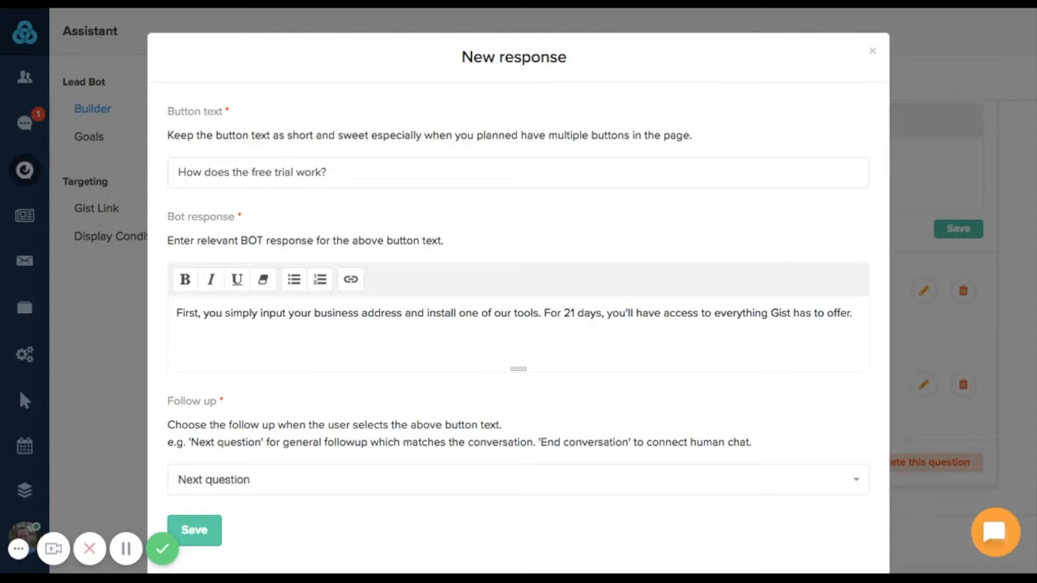
{"action": "type", "text": "email"}
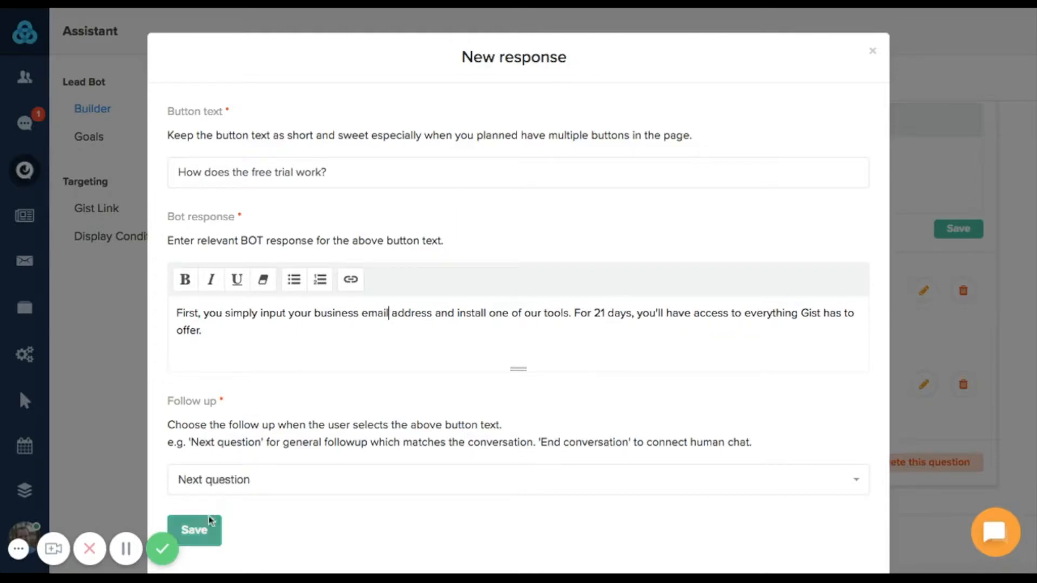
{"action": "left_click", "coordinate": [204, 532]}
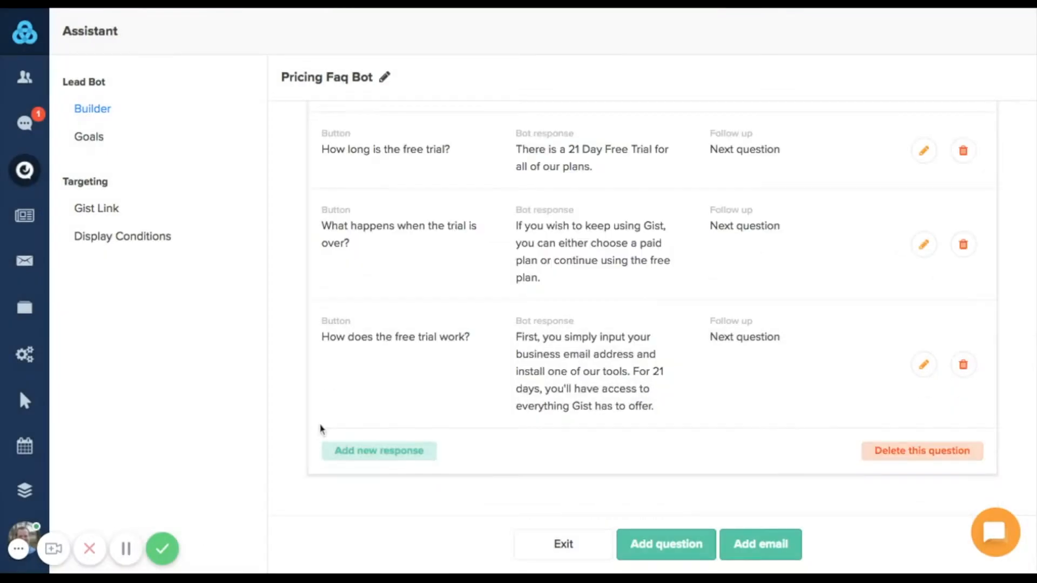
Step: Start a fourth response with the button text "No thanks!" and the bot response "Ok. Let me know if you have any questions!"
{"action": "left_click", "coordinate": [405, 456]}
{"action": "left_click", "coordinate": [289, 174]}
{"action": "type", "text": "No thanks!"}
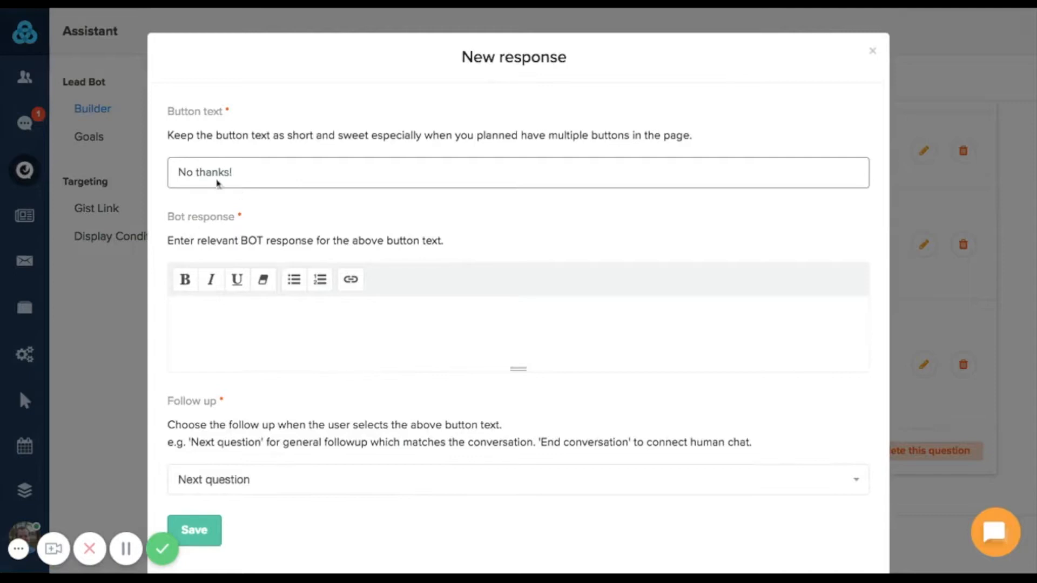
{"action": "left_click", "coordinate": [129, 551]}
{"action": "left_click", "coordinate": [215, 319]}
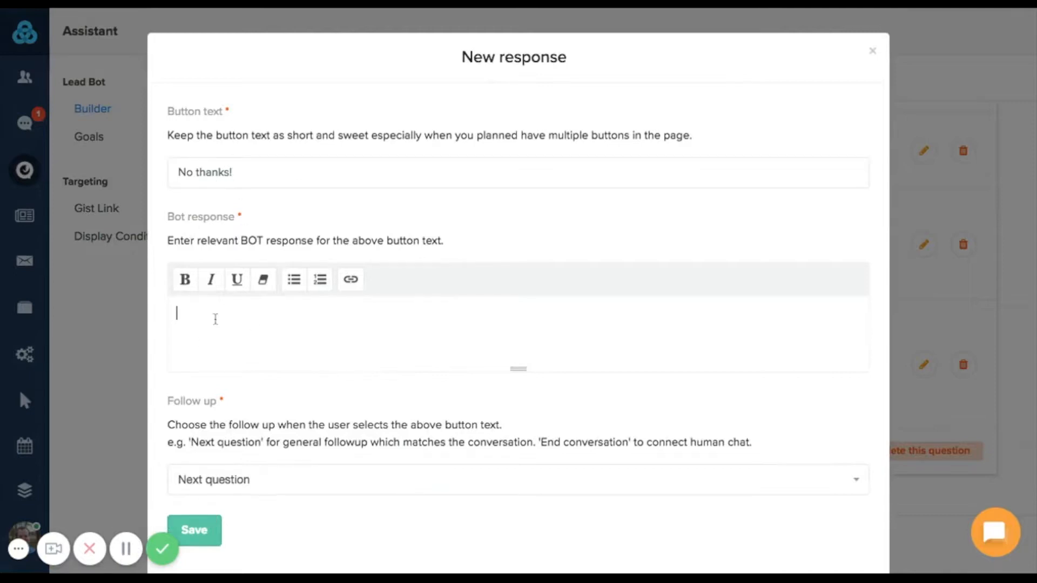
{"action": "type", "text": "Ok. Let me know if you have any questions!"}
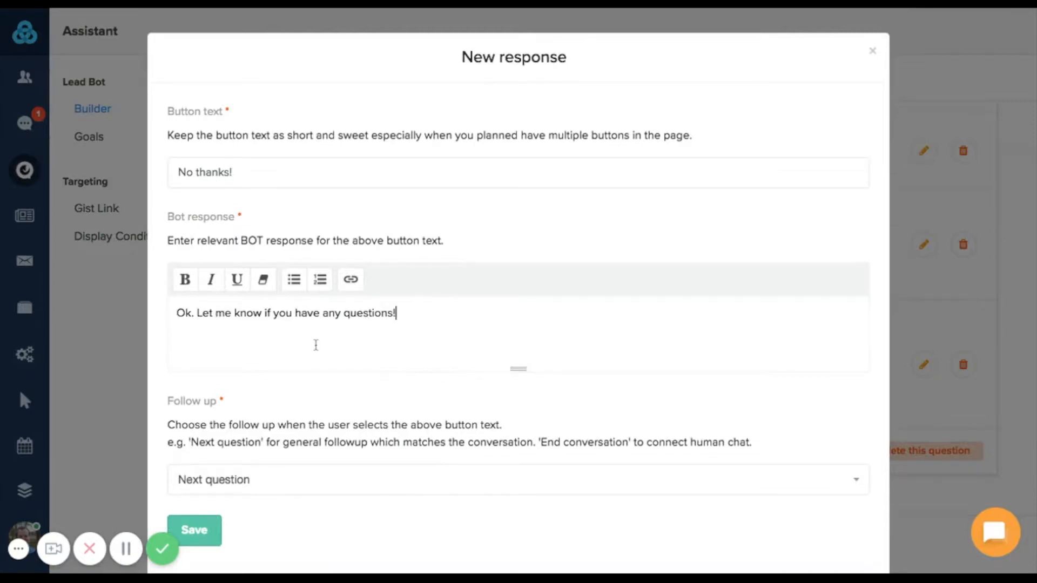
Step: Set the follow up of the "No thanks!" response to End conversation and save the response
{"action": "scroll", "coordinate": [345, 382], "scroll_direction": "down", "scroll_amount": 1}
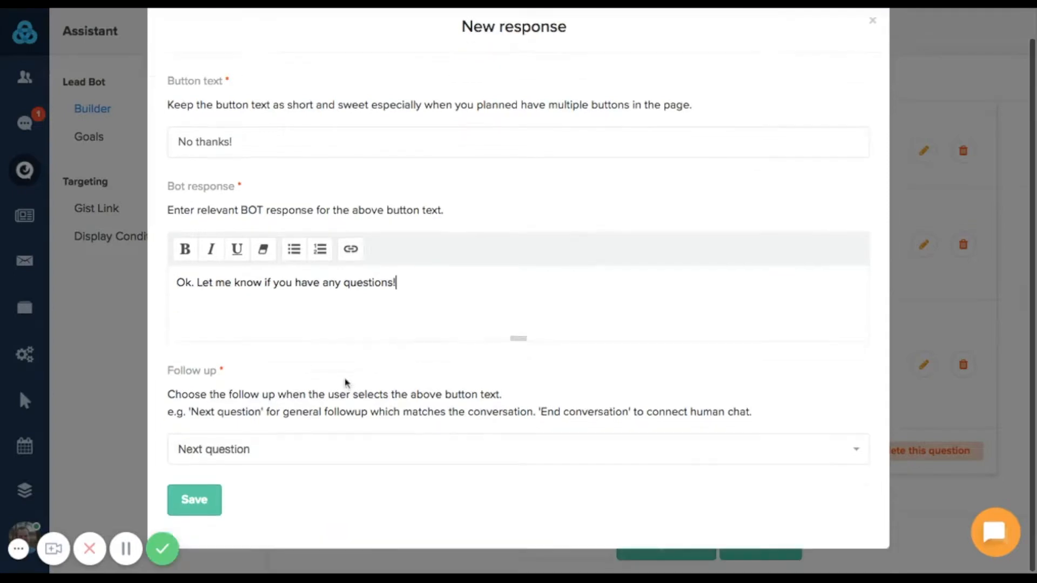
{"action": "left_click", "coordinate": [208, 460]}
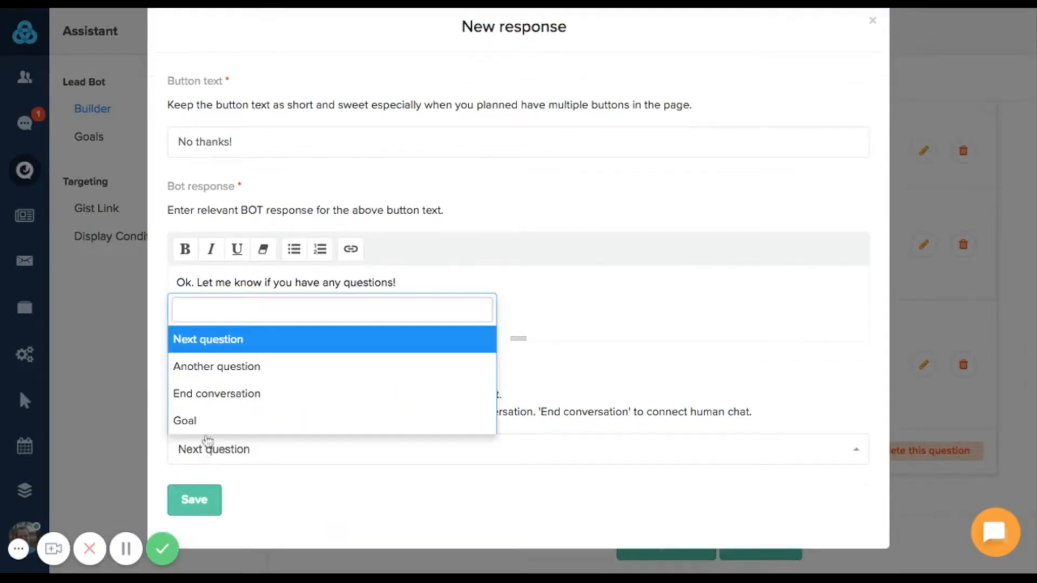
{"action": "left_click", "coordinate": [210, 399]}
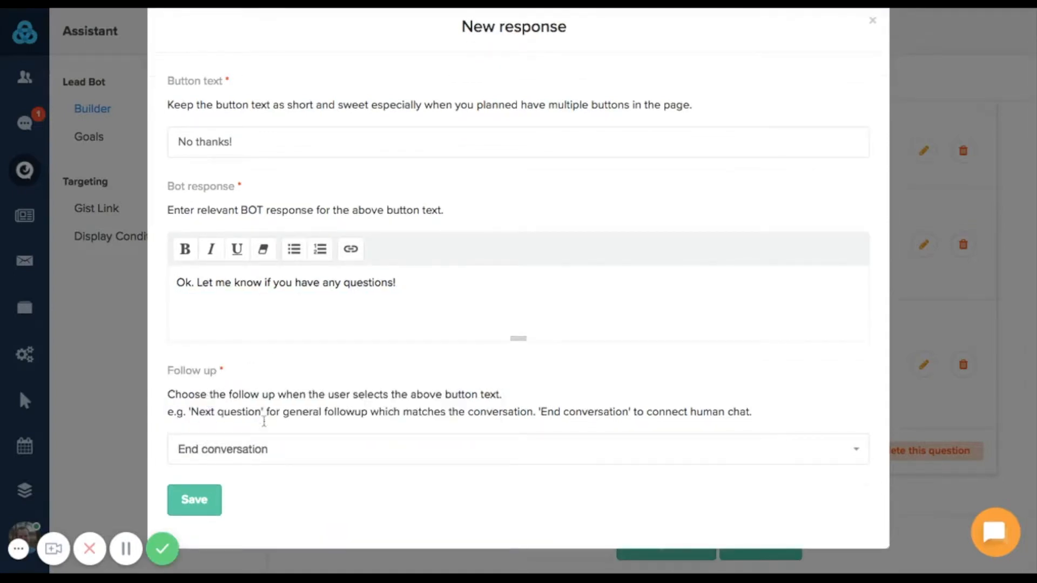
{"action": "left_click", "coordinate": [208, 502]}
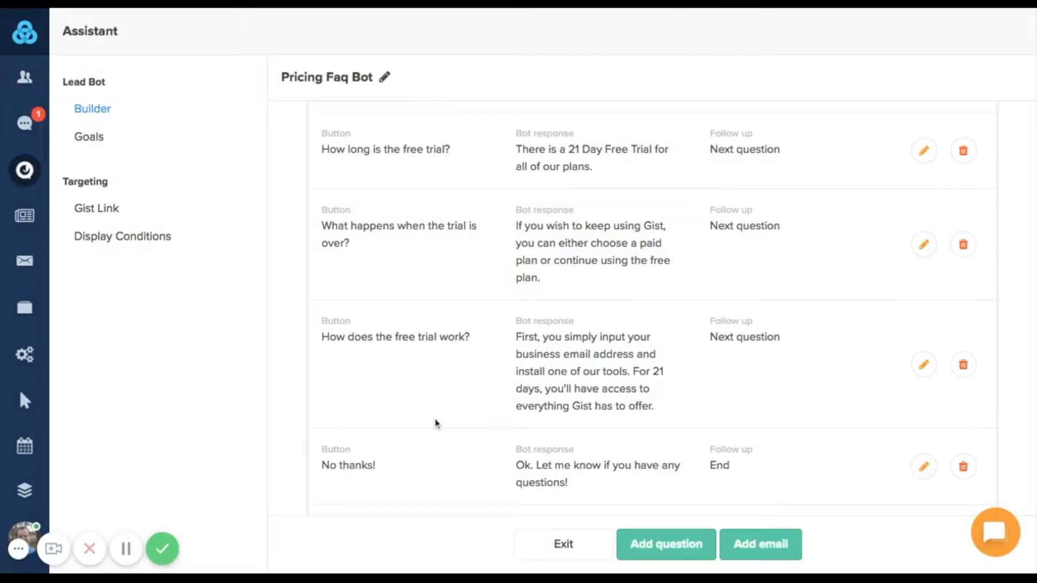
{"action": "scroll", "coordinate": [436, 424], "scroll_direction": "down", "scroll_amount": 3}
{"action": "scroll", "coordinate": [435, 424], "scroll_direction": "up", "scroll_amount": 6}
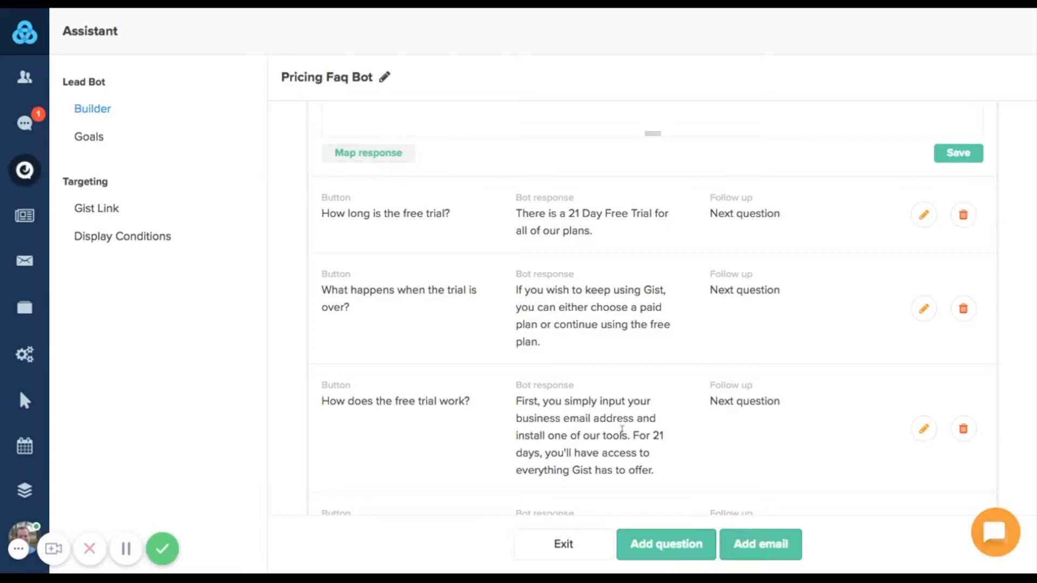
Step: Add a second question and set its text to "Is there something else I can help you with?"
{"action": "scroll", "coordinate": [615, 425], "scroll_direction": "down", "scroll_amount": 3}
{"action": "scroll", "coordinate": [621, 431], "scroll_direction": "up", "scroll_amount": 3}
{"action": "scroll", "coordinate": [622, 432], "scroll_direction": "up", "scroll_amount": 2}
{"action": "scroll", "coordinate": [622, 432], "scroll_direction": "down", "scroll_amount": 4}
{"action": "left_click", "coordinate": [667, 546]}
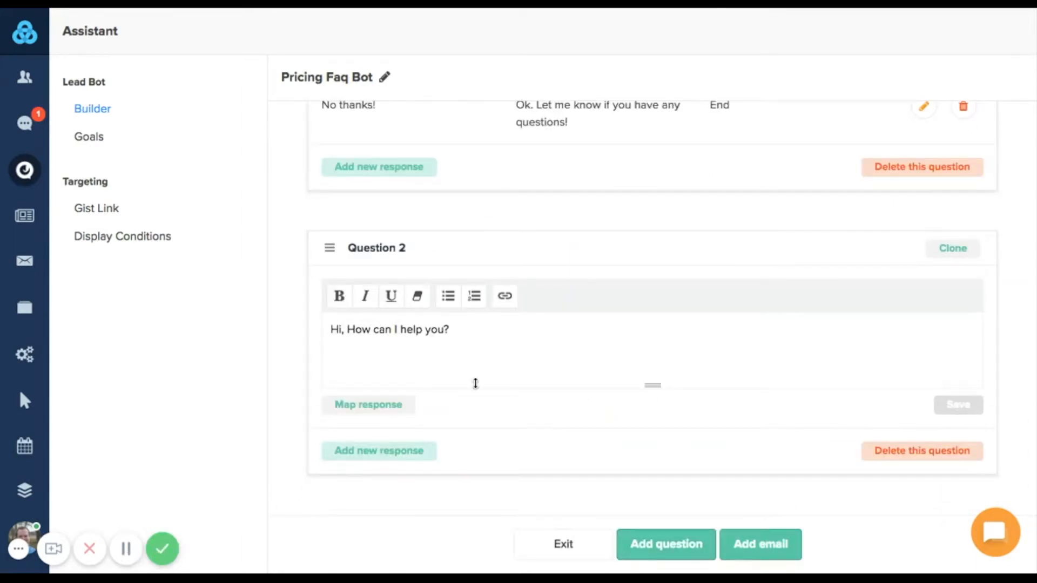
{"action": "triple_click", "coordinate": [459, 333]}
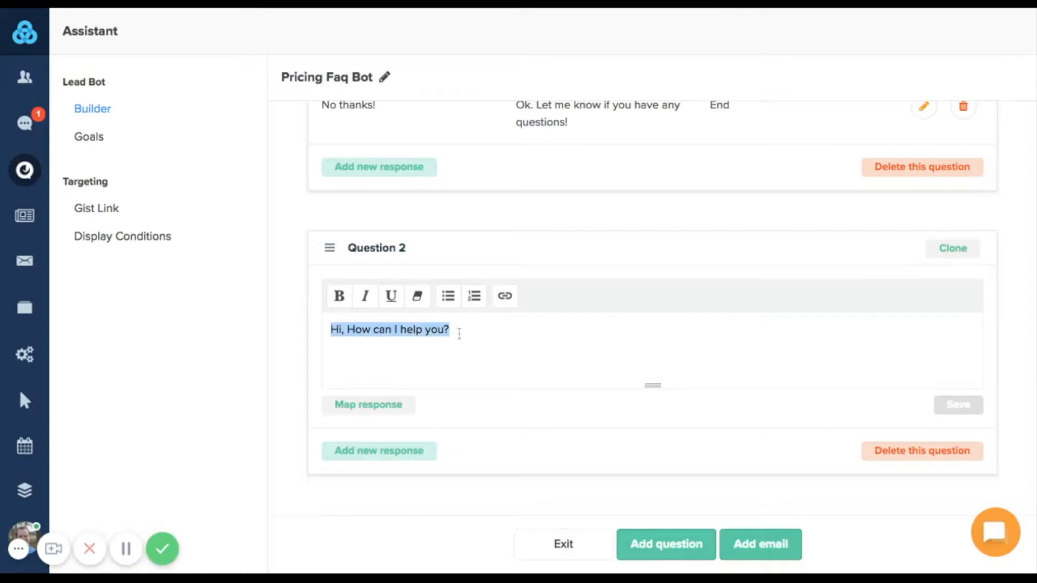
{"action": "type", "text": "Is there something else I can help you with?"}
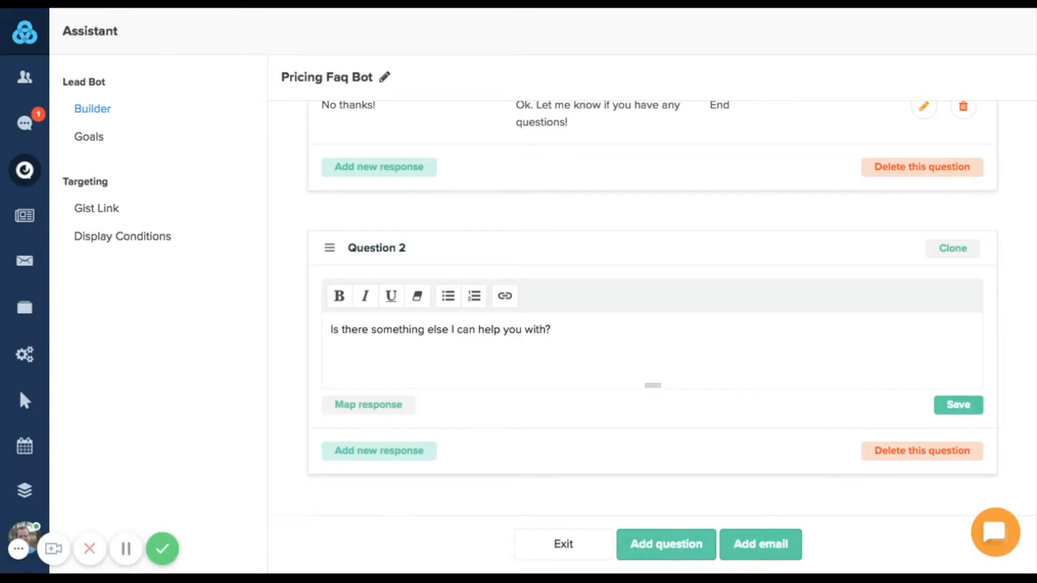
Step: Delete the newly added Question 2
{"action": "scroll", "coordinate": [437, 277], "scroll_direction": "up", "scroll_amount": 4}
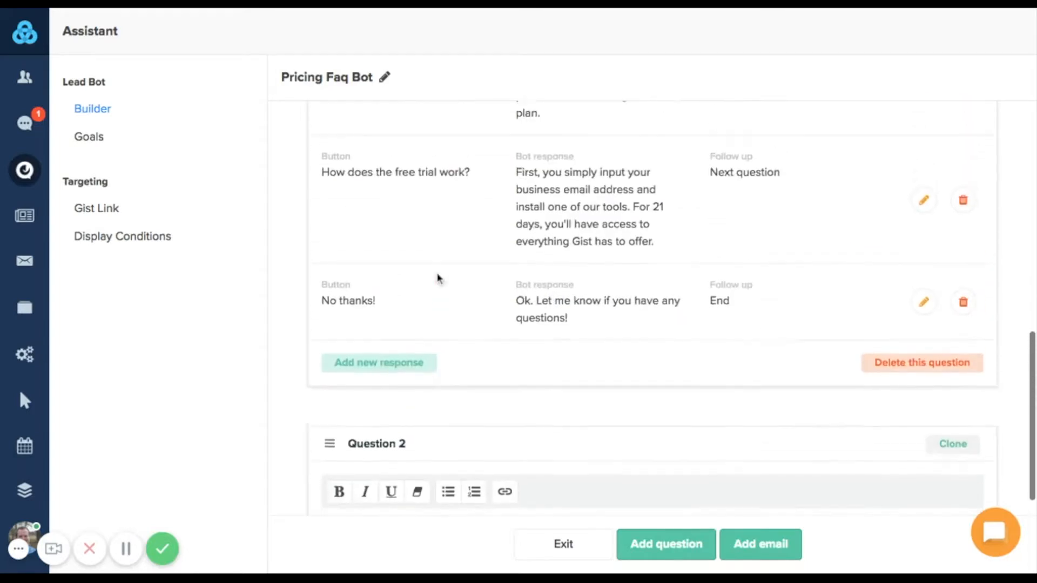
{"action": "scroll", "coordinate": [438, 277], "scroll_direction": "up", "scroll_amount": 5}
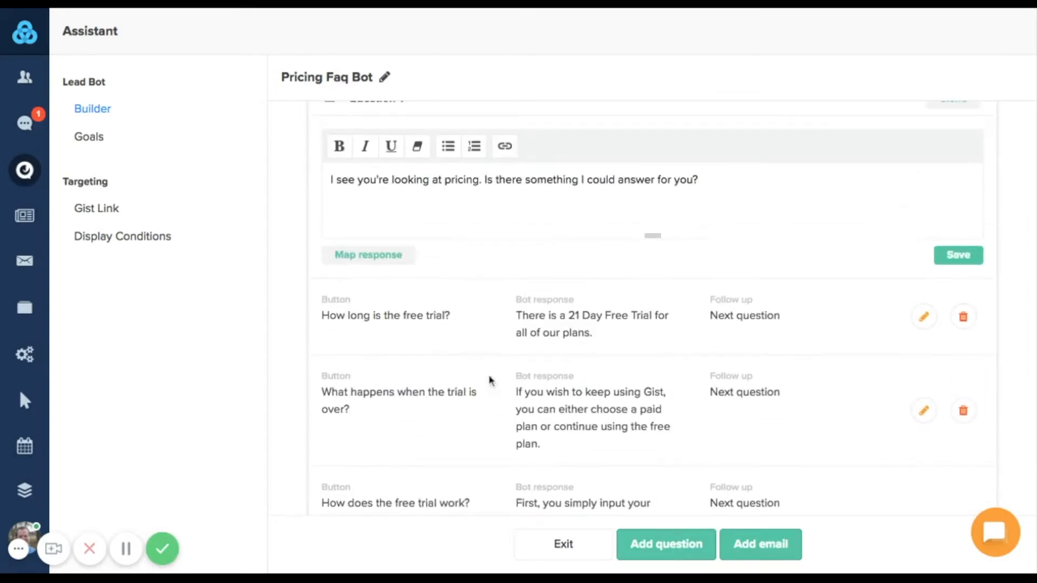
{"action": "scroll", "coordinate": [428, 276], "scroll_direction": "down", "scroll_amount": 9}
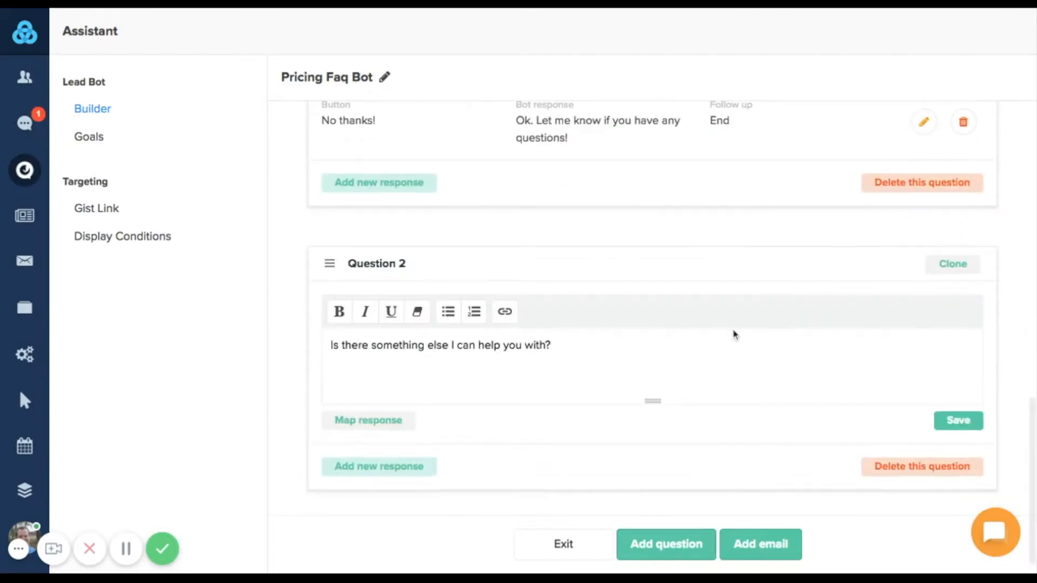
{"action": "left_click", "coordinate": [900, 468]}
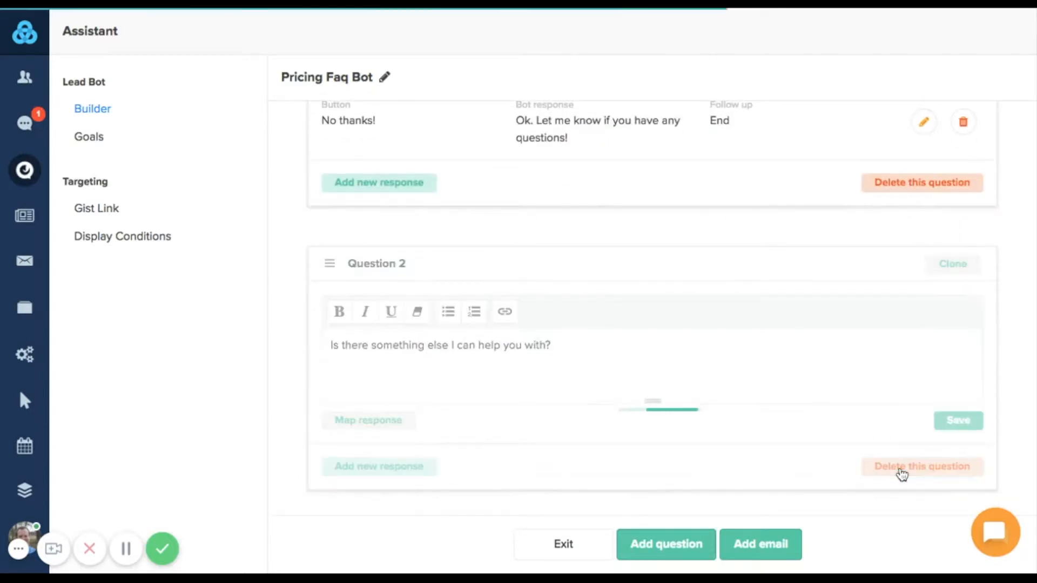
Step: Clone Question 1 together with its responses
{"action": "scroll", "coordinate": [902, 475], "scroll_direction": "down", "scroll_amount": 10}
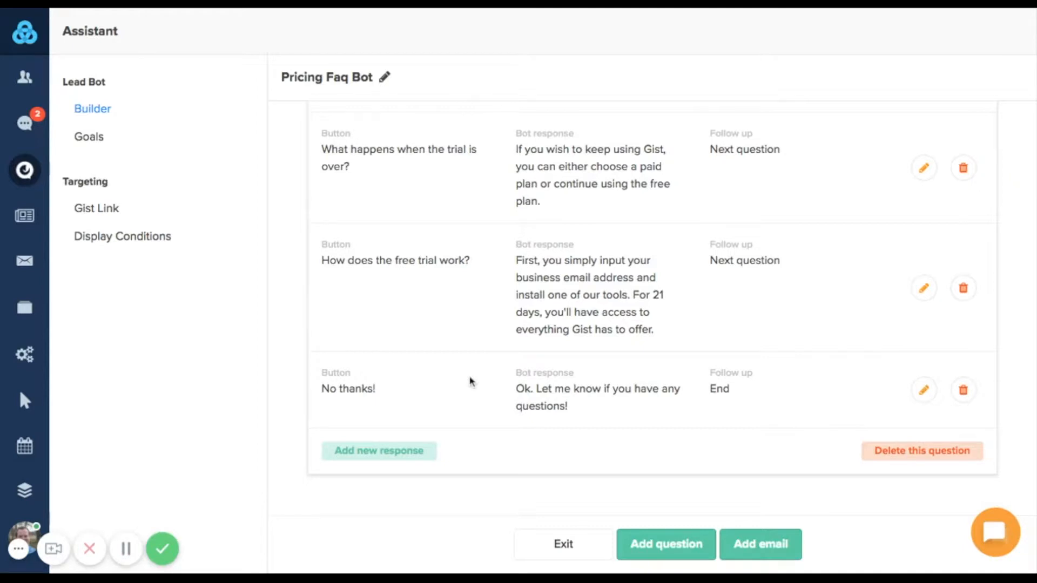
{"action": "scroll", "coordinate": [470, 381], "scroll_direction": "up", "scroll_amount": 7}
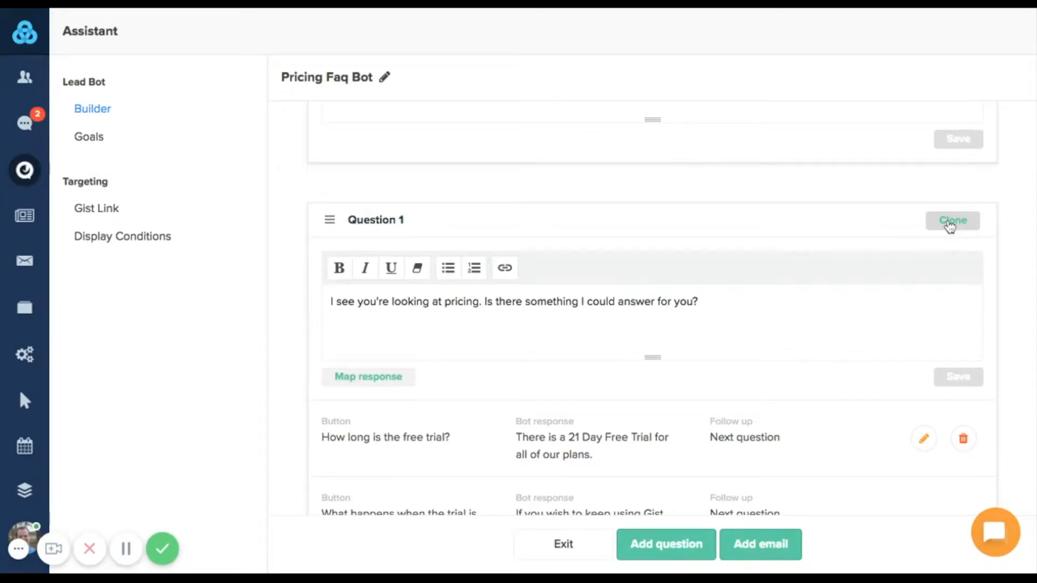
{"action": "left_click", "coordinate": [953, 220]}
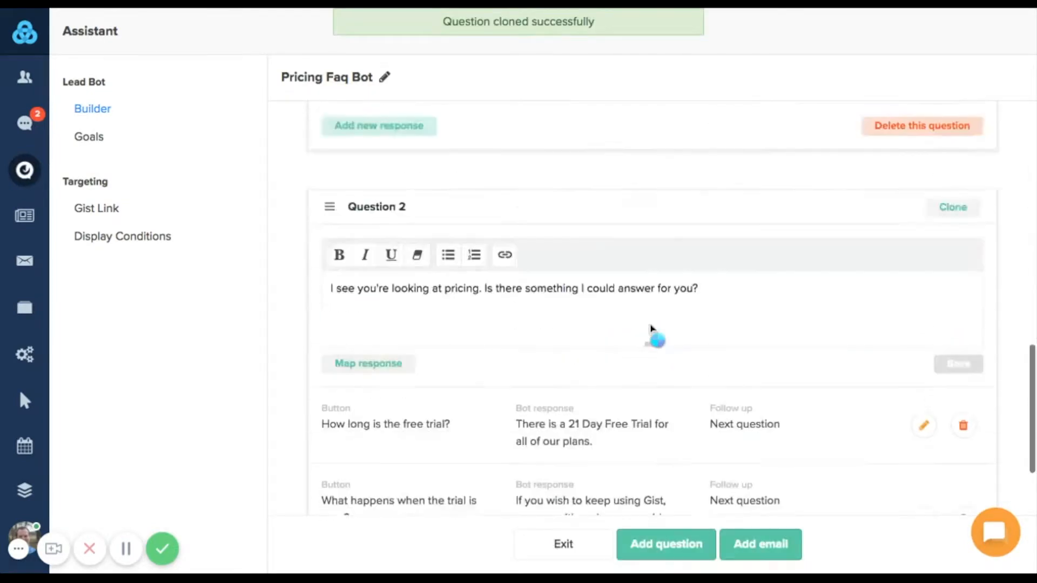
{"action": "scroll", "coordinate": [651, 328], "scroll_direction": "up", "scroll_amount": 6}
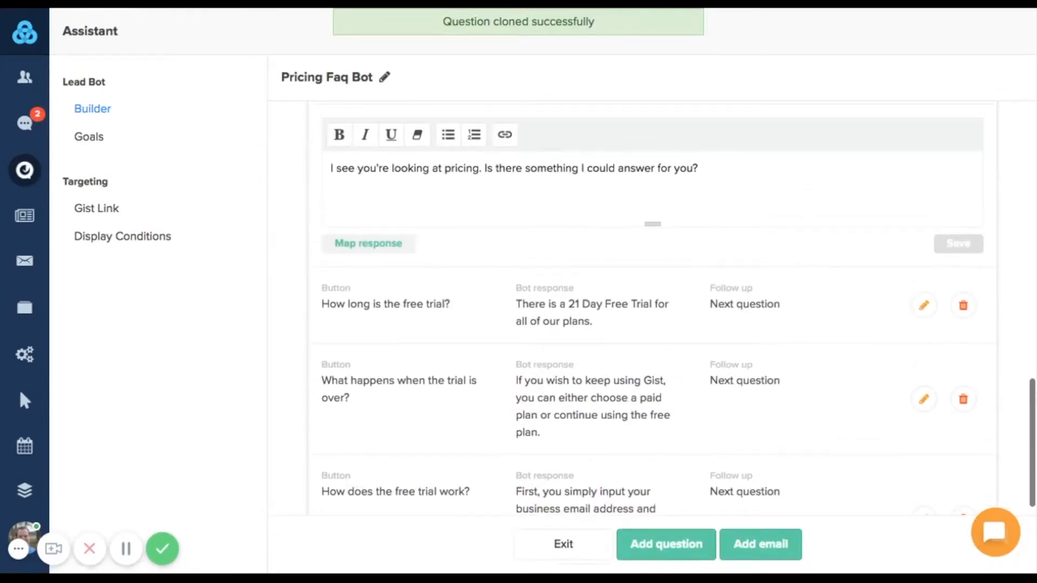
Step: Replace the text of the cloned Question 2 with "Is there something else I can help you with?" and save the question
{"action": "left_click_drag", "start_coordinate": [706, 171], "coordinate": [330, 170]}
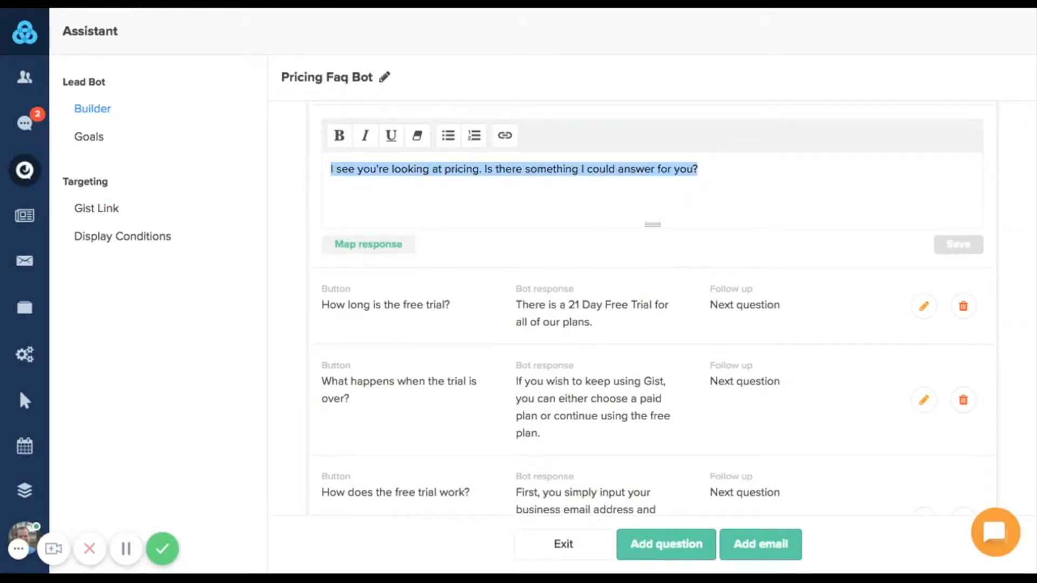
{"action": "type", "text": "Is there something else"}
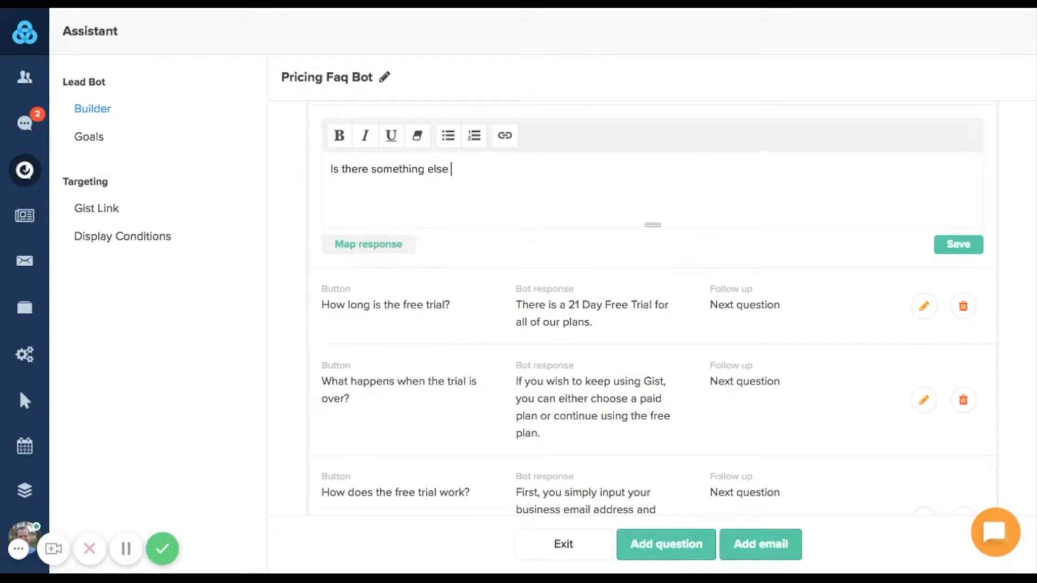
{"action": "type", "text": " I can help you with?"}
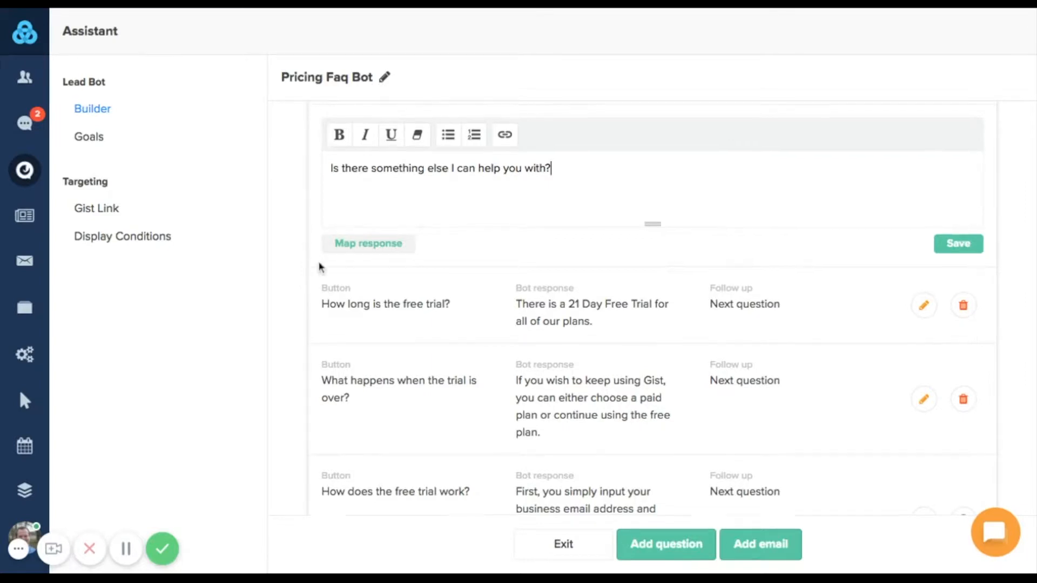
{"action": "scroll", "coordinate": [319, 267], "scroll_direction": "down", "scroll_amount": 2}
{"action": "scroll", "coordinate": [464, 323], "scroll_direction": "down", "scroll_amount": 2}
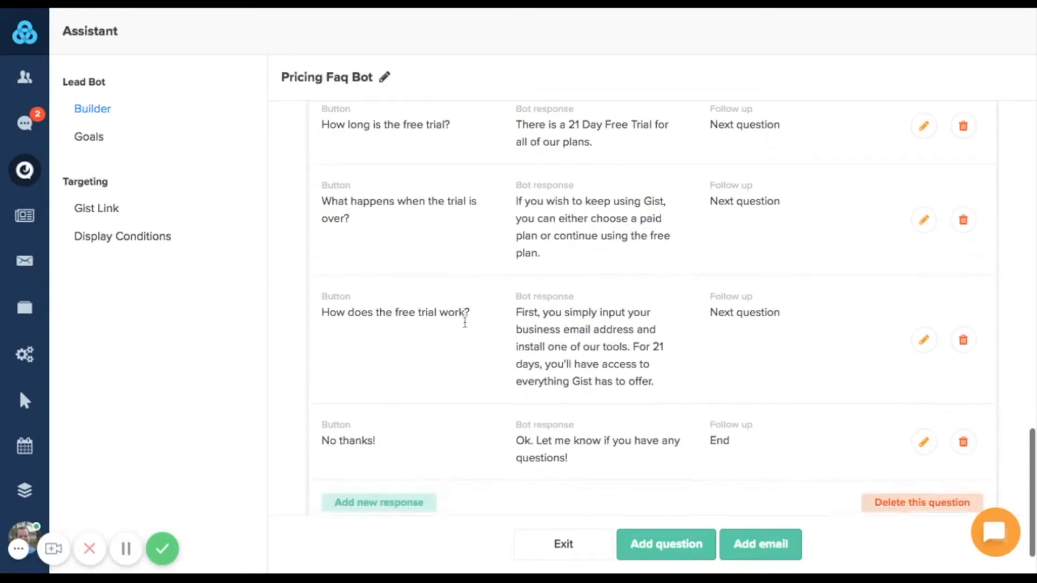
{"action": "scroll", "coordinate": [463, 318], "scroll_direction": "up", "scroll_amount": 2}
{"action": "scroll", "coordinate": [333, 354], "scroll_direction": "up", "scroll_amount": 3}
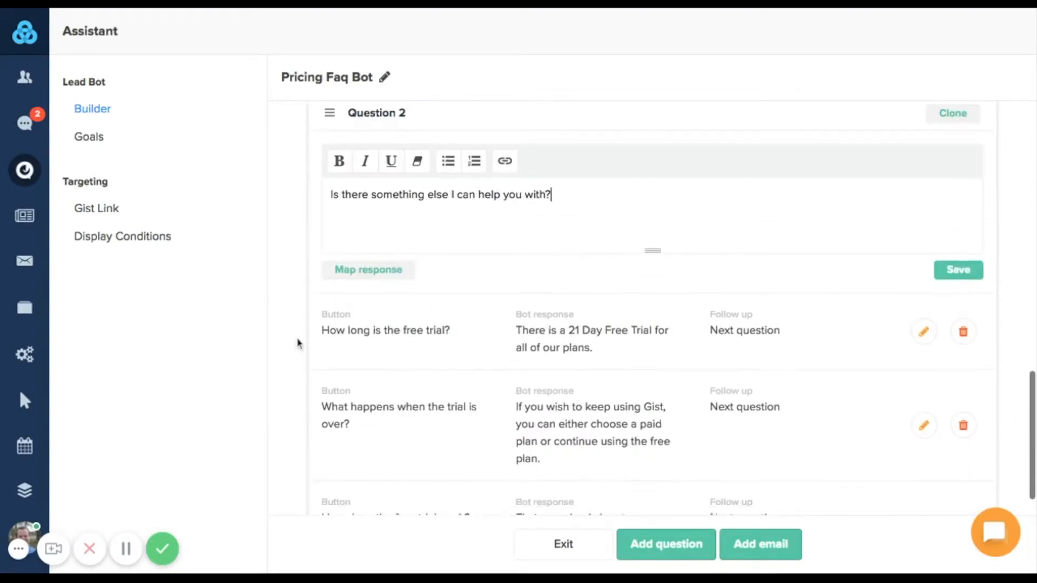
{"action": "left_click", "coordinate": [958, 281]}
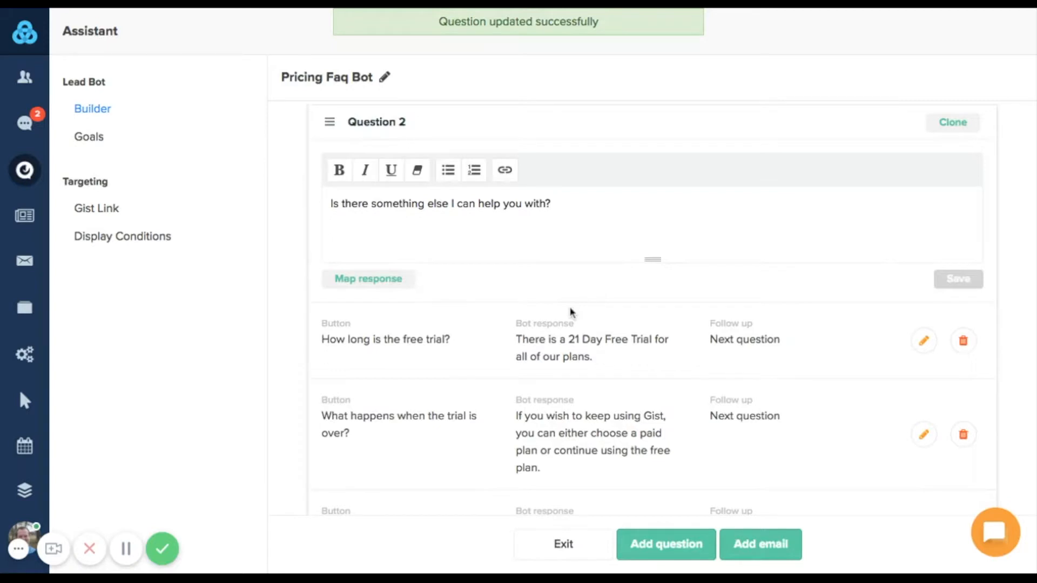
Step: Review the response buttons, bot responses and follow ups of Question 2
{"action": "scroll", "coordinate": [572, 312], "scroll_direction": "down", "scroll_amount": 5}
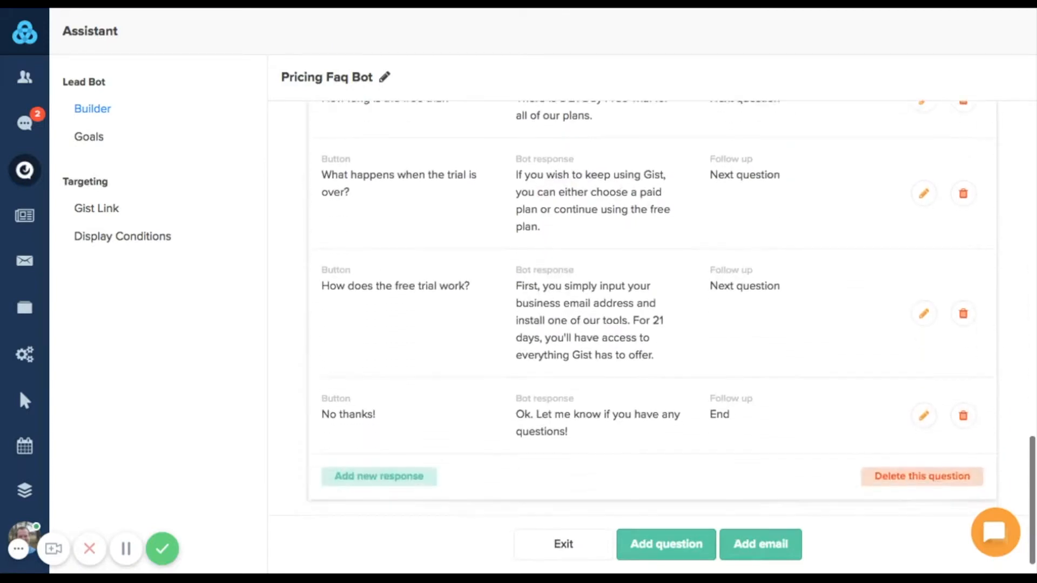
{"action": "scroll", "coordinate": [649, 324], "scroll_direction": "up", "scroll_amount": 5}
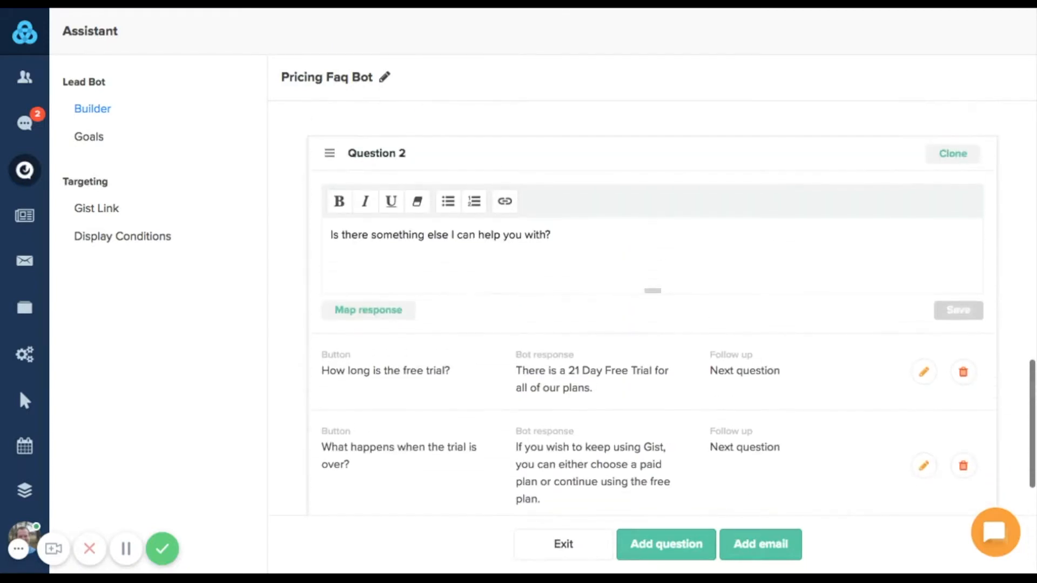
{"action": "scroll", "coordinate": [648, 324], "scroll_direction": "down", "scroll_amount": 6}
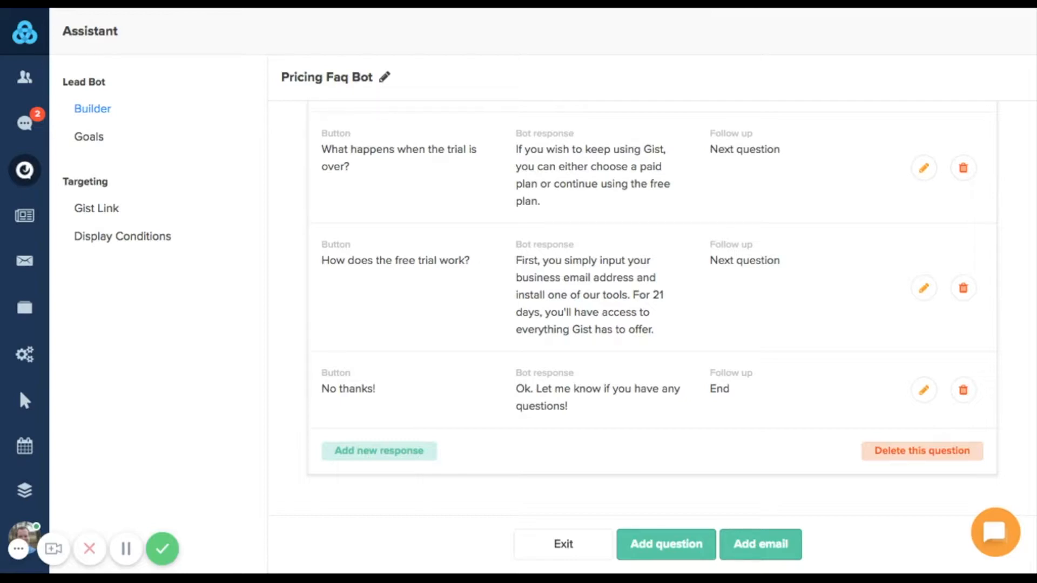
{"action": "scroll", "coordinate": [375, 408], "scroll_direction": "down", "scroll_amount": 5}
{"action": "scroll", "coordinate": [376, 407], "scroll_direction": "up", "scroll_amount": 7}
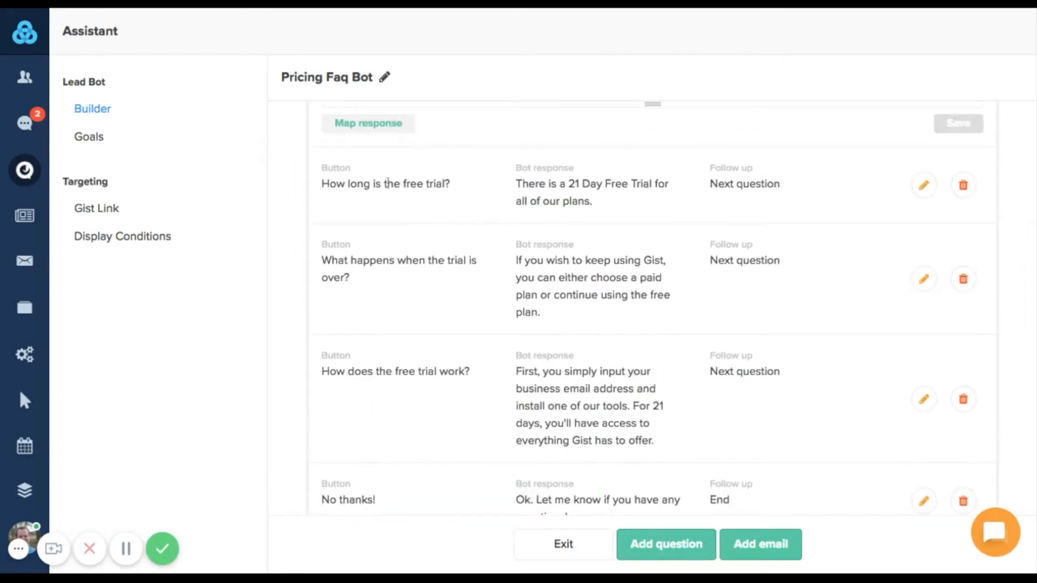
{"action": "scroll", "coordinate": [388, 183], "scroll_direction": "down", "scroll_amount": 5}
{"action": "scroll", "coordinate": [436, 440], "scroll_direction": "down", "scroll_amount": 6}
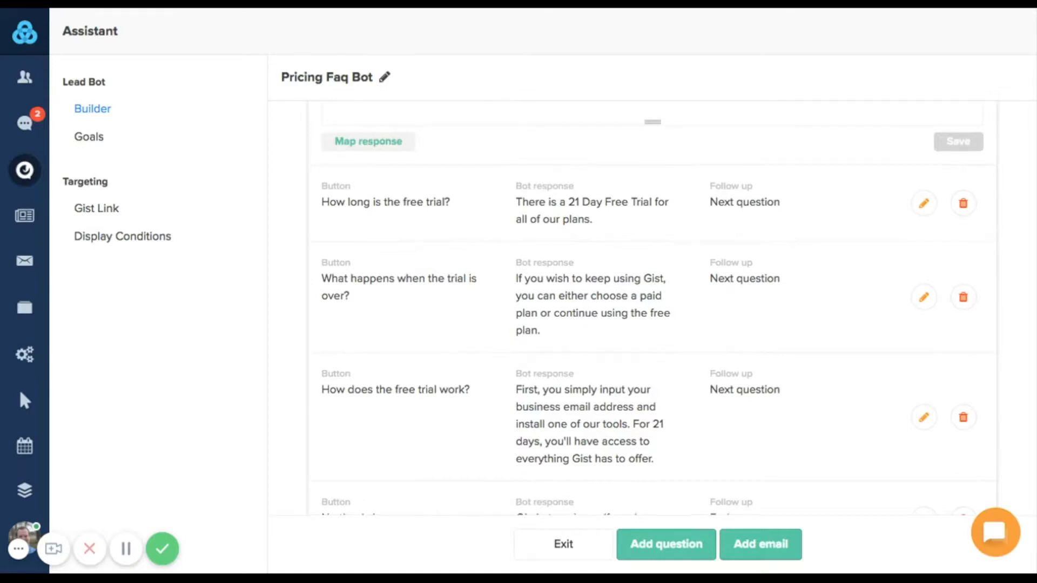
{"action": "scroll", "coordinate": [648, 324], "scroll_direction": "down", "scroll_amount": 2}
{"action": "scroll", "coordinate": [648, 324], "scroll_direction": "up", "scroll_amount": 2}
{"action": "scroll", "coordinate": [652, 308], "scroll_direction": "down", "scroll_amount": 1}
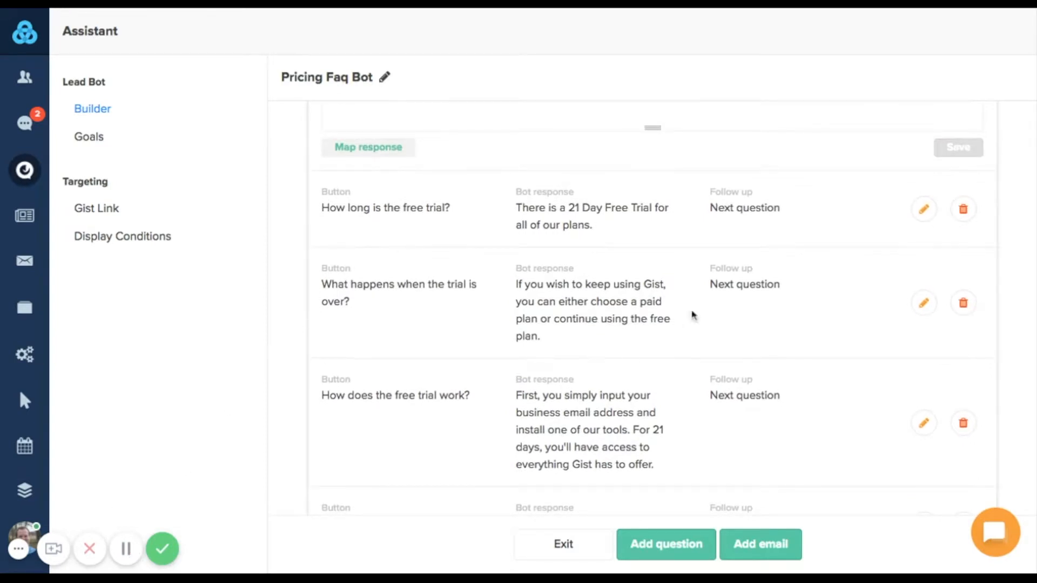
Step: Clone Question 2 as a further follow-up question
{"action": "scroll", "coordinate": [692, 315], "scroll_direction": "up", "scroll_amount": 4}
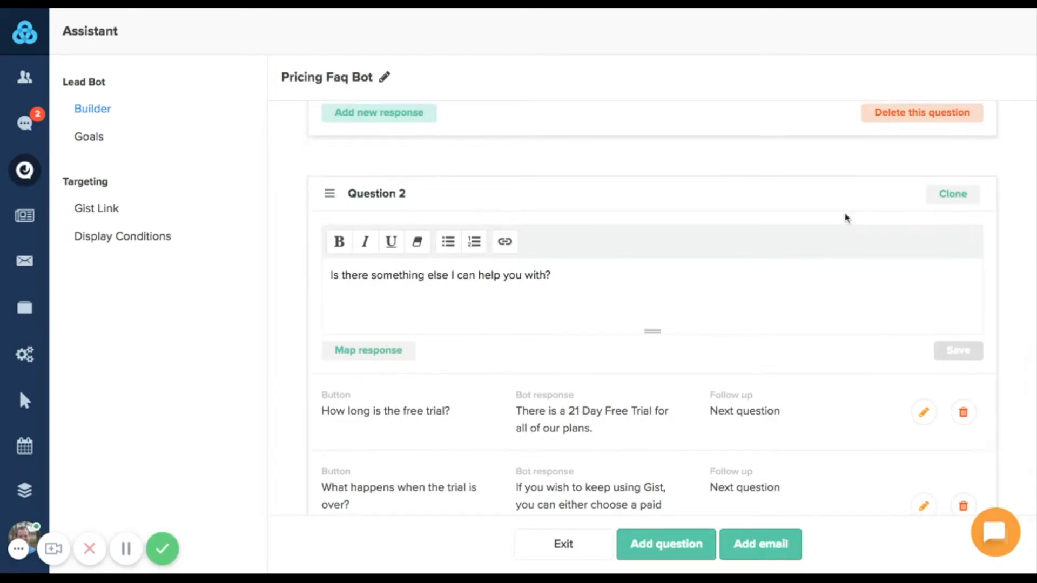
{"action": "left_click", "coordinate": [952, 198]}
{"action": "scroll", "coordinate": [752, 317], "scroll_direction": "down", "scroll_amount": 6}
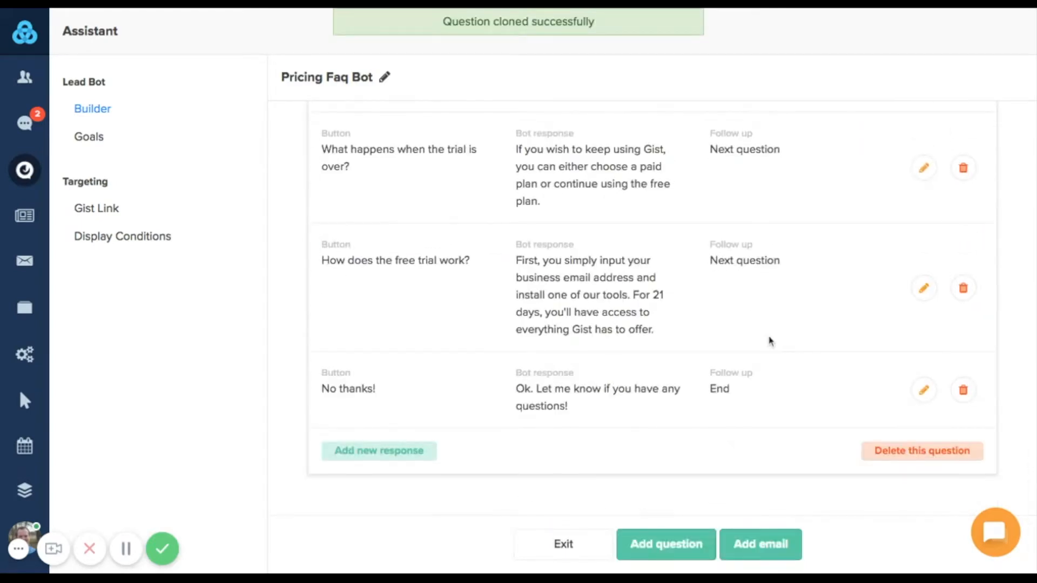
Step: Delete the "How long is the free trial?" response from Question 2
{"action": "scroll", "coordinate": [769, 341], "scroll_direction": "up", "scroll_amount": 20}
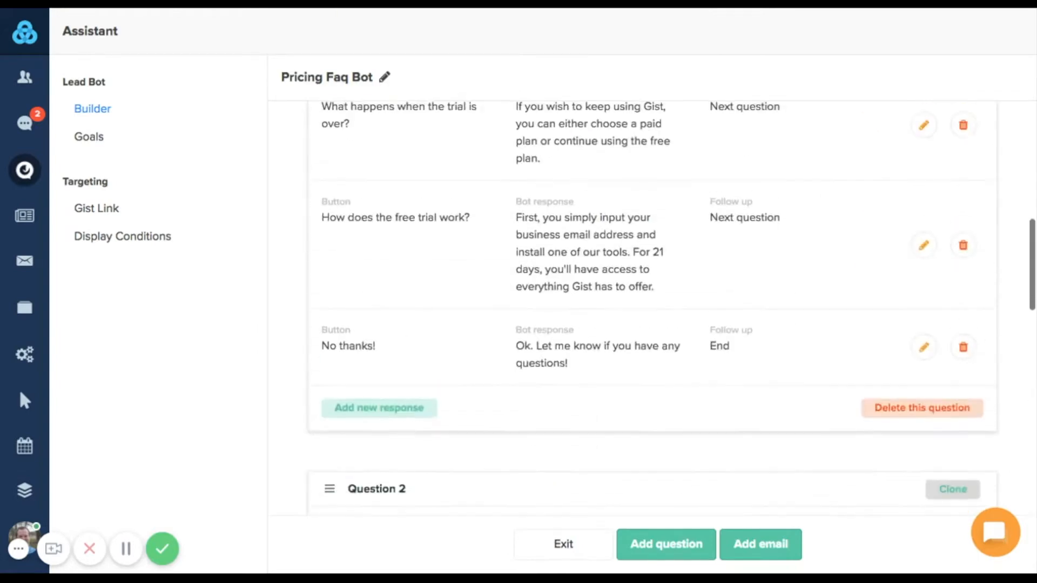
{"action": "scroll", "coordinate": [410, 281], "scroll_direction": "up", "scroll_amount": 4}
{"action": "scroll", "coordinate": [410, 289], "scroll_direction": "down", "scroll_amount": 1}
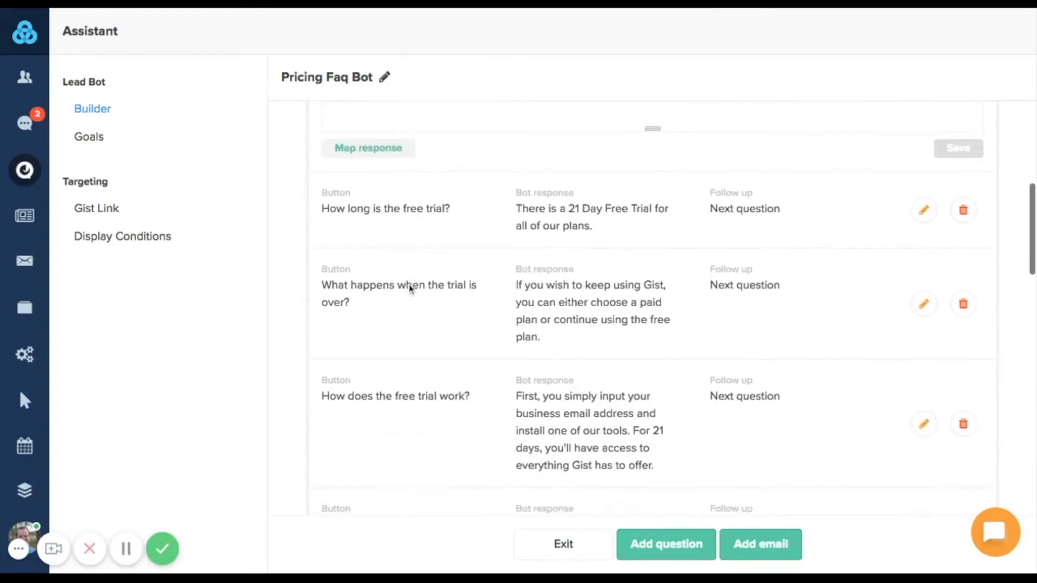
{"action": "scroll", "coordinate": [410, 289], "scroll_direction": "down", "scroll_amount": 2}
{"action": "scroll", "coordinate": [410, 289], "scroll_direction": "up", "scroll_amount": 1}
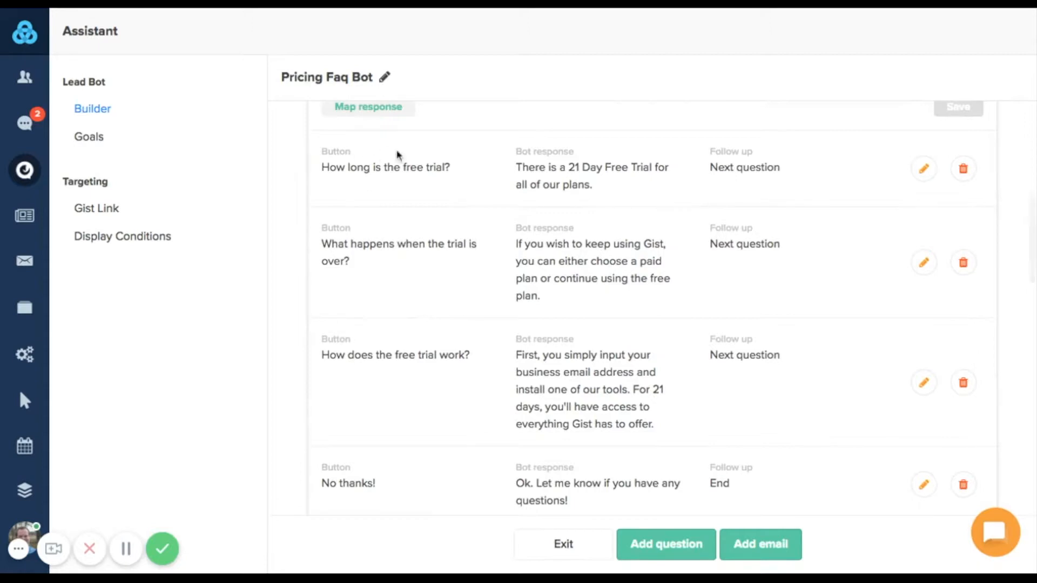
{"action": "scroll", "coordinate": [421, 186], "scroll_direction": "down", "scroll_amount": 9}
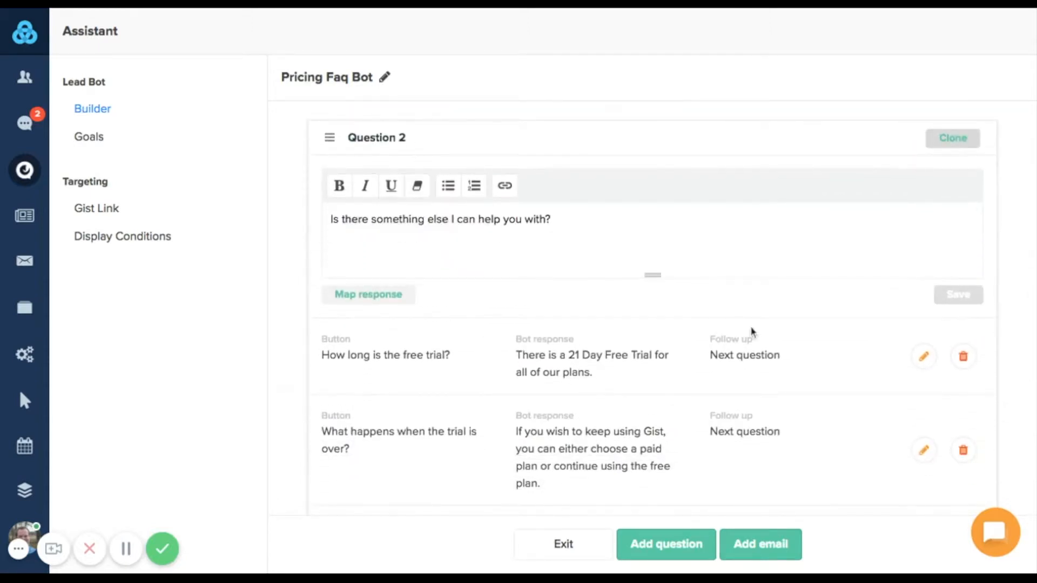
{"action": "left_click", "coordinate": [963, 357]}
Step: Set the follow up of Question 1's "How long is the free trial?" response to Another question, Question 2, and save the response
{"action": "scroll", "coordinate": [645, 378], "scroll_direction": "up", "scroll_amount": 10}
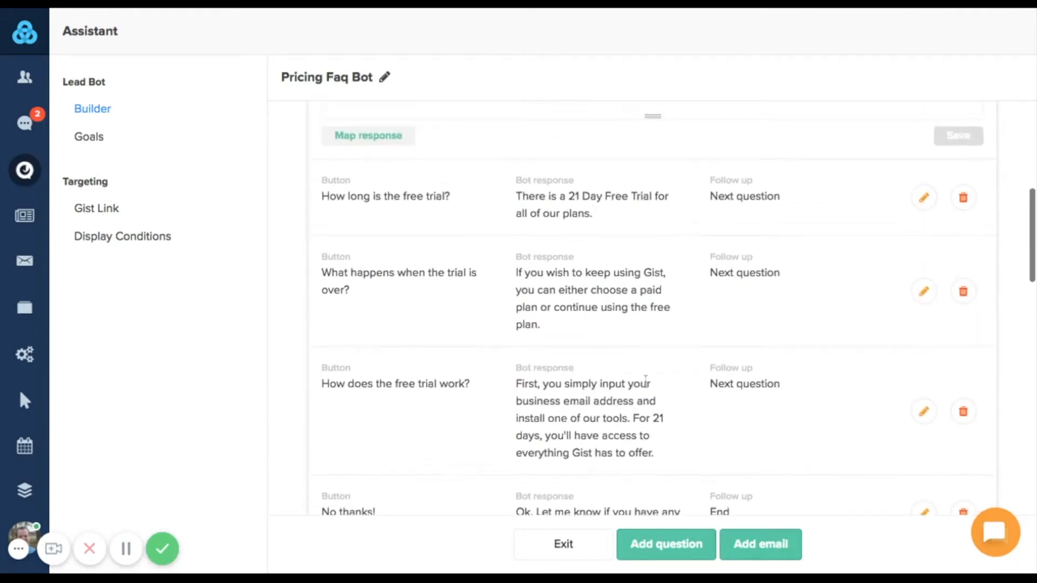
{"action": "left_click", "coordinate": [924, 198]}
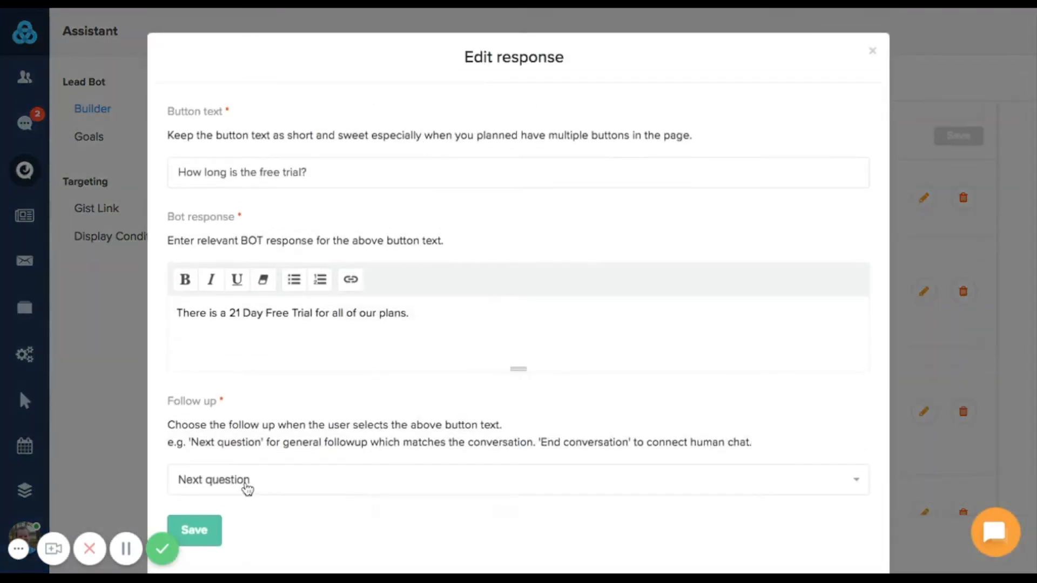
{"action": "left_click", "coordinate": [248, 486]}
{"action": "left_click", "coordinate": [241, 396]}
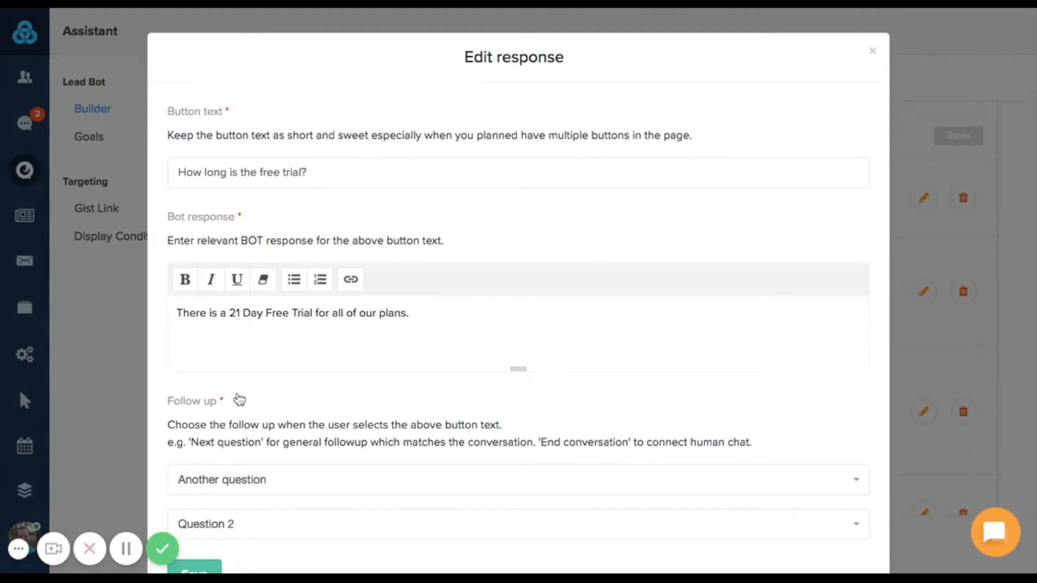
{"action": "scroll", "coordinate": [240, 400], "scroll_direction": "down", "scroll_amount": 1}
{"action": "scroll", "coordinate": [240, 399], "scroll_direction": "down", "scroll_amount": 2}
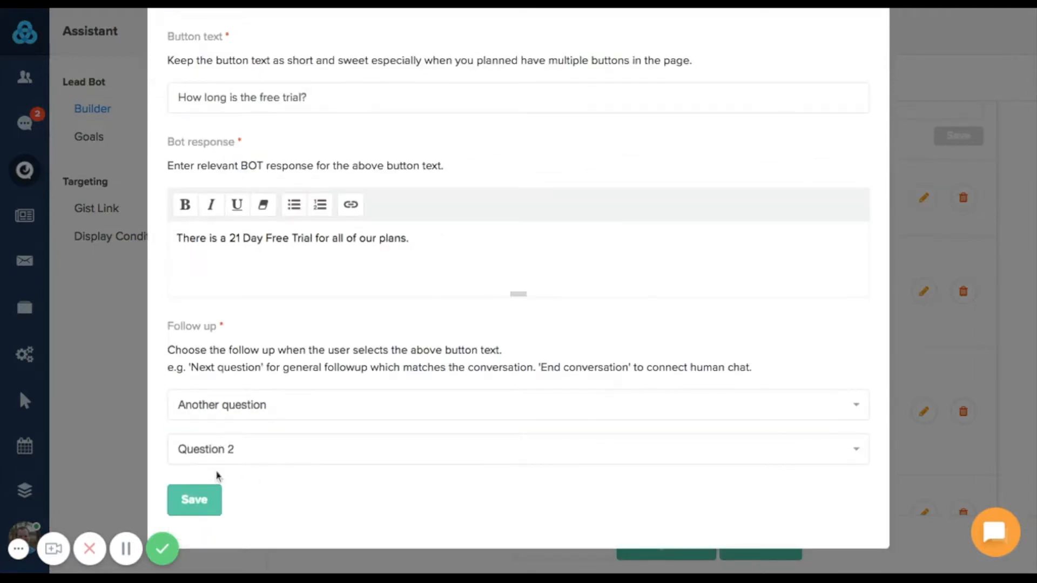
{"action": "left_click", "coordinate": [202, 500]}
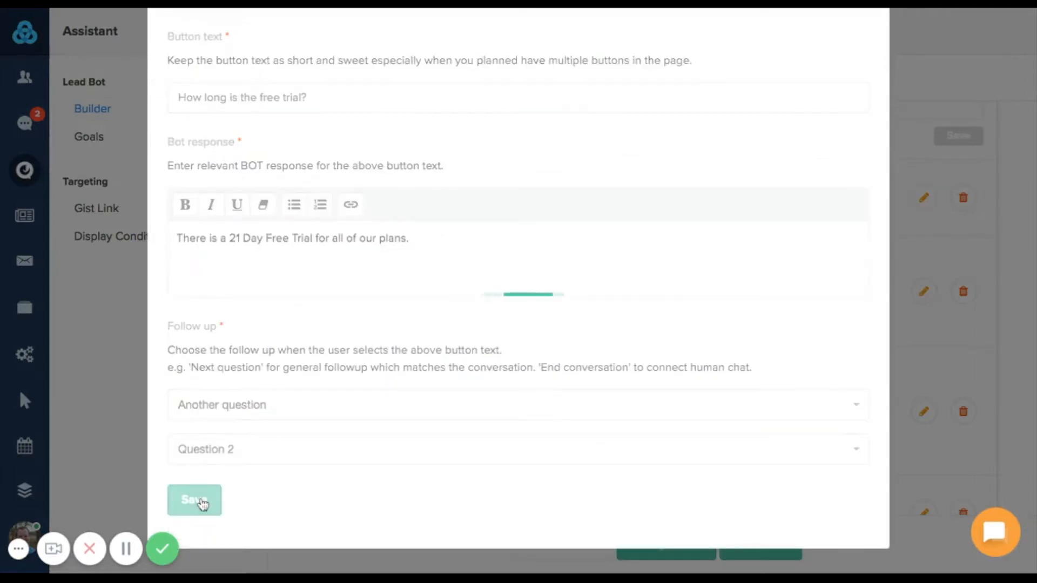
{"action": "scroll", "coordinate": [473, 406], "scroll_direction": "down", "scroll_amount": 5}
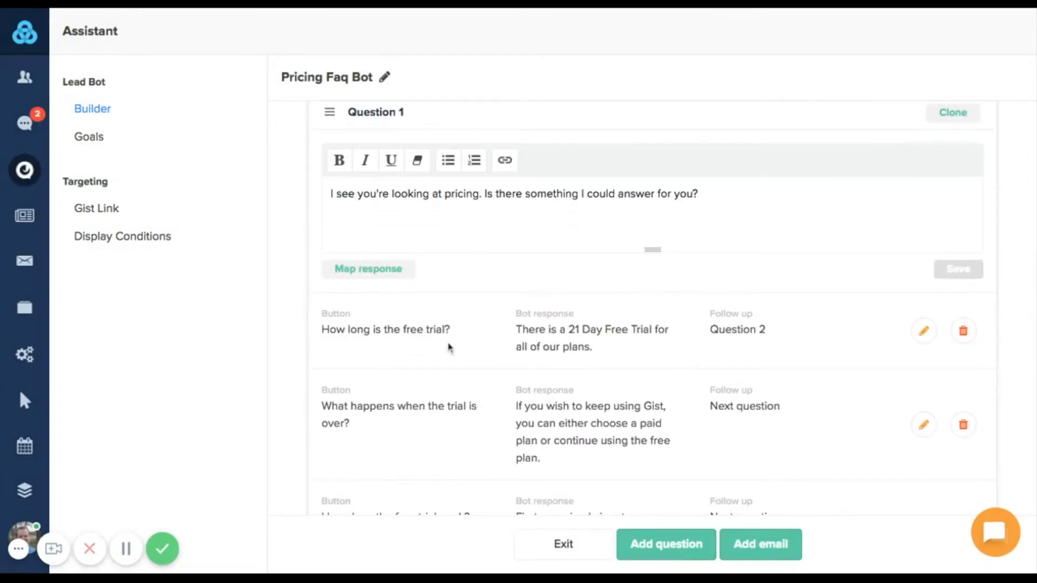
Step: Delete the "What happens when the trial is over?" response from Question 3
{"action": "scroll", "coordinate": [458, 345], "scroll_direction": "down", "scroll_amount": 8}
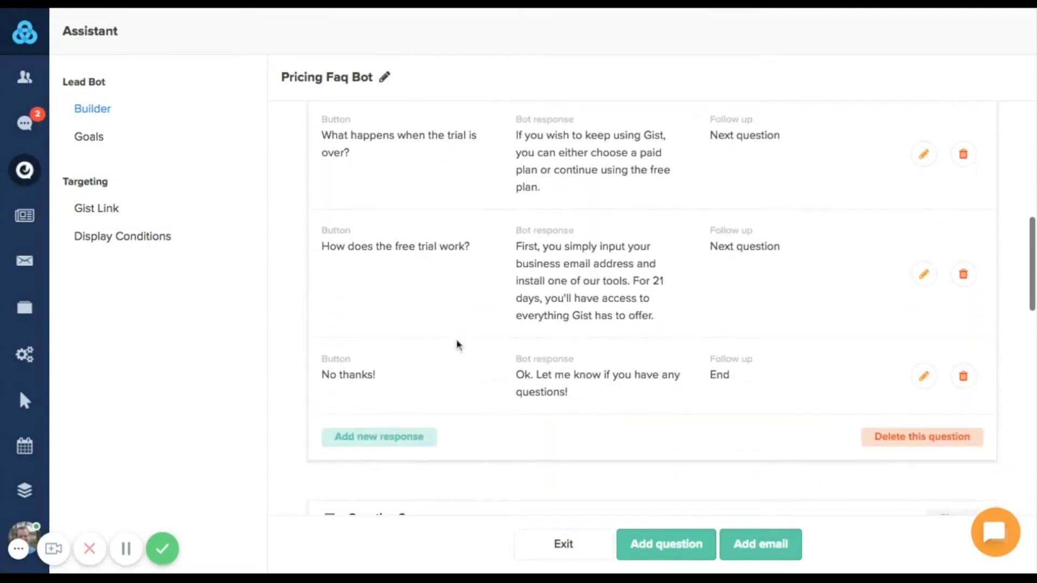
{"action": "scroll", "coordinate": [399, 348], "scroll_direction": "down", "scroll_amount": 1}
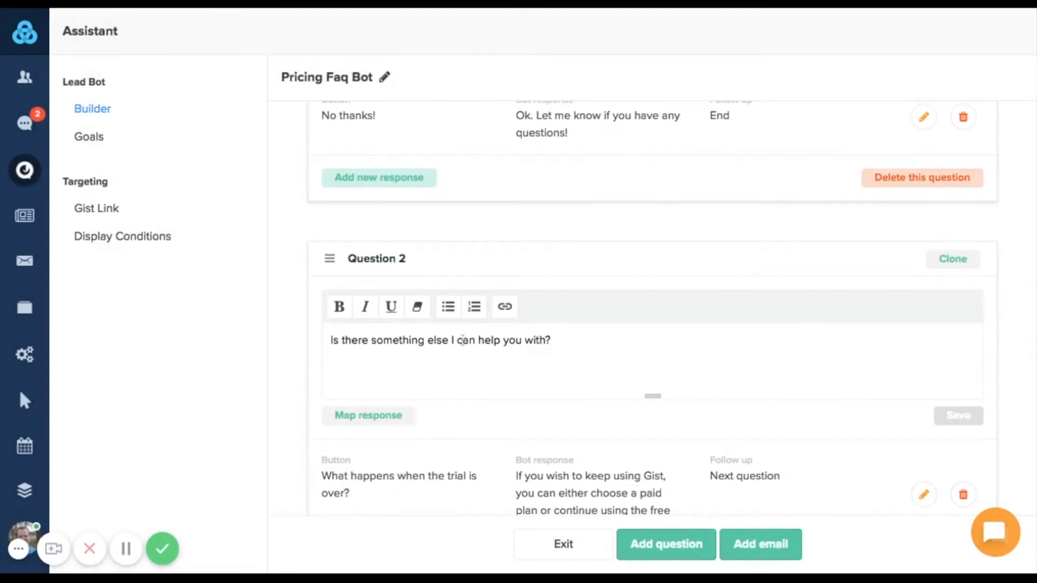
{"action": "scroll", "coordinate": [591, 329], "scroll_direction": "down", "scroll_amount": 2}
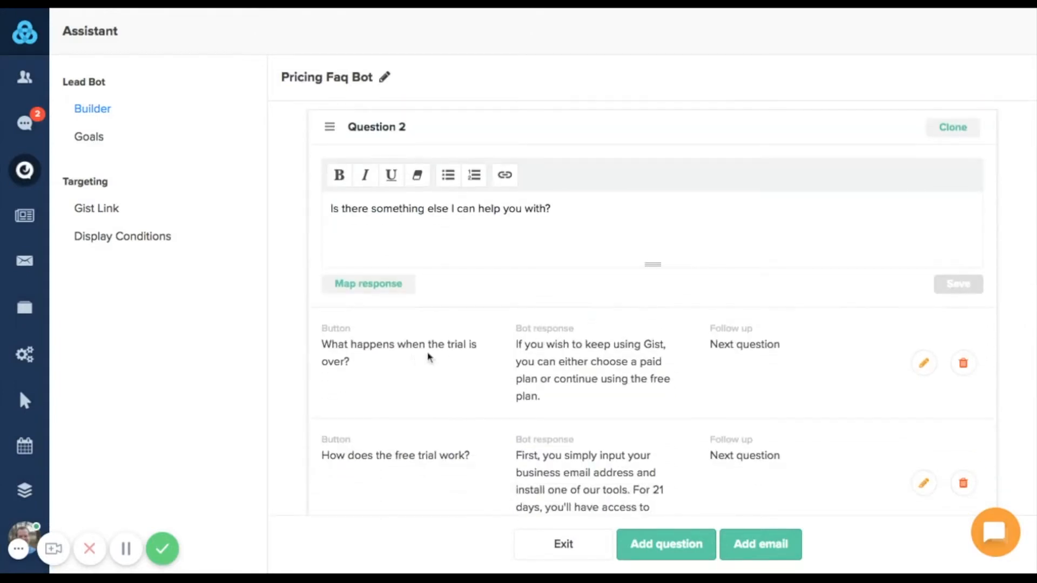
{"action": "scroll", "coordinate": [375, 348], "scroll_direction": "down", "scroll_amount": 2}
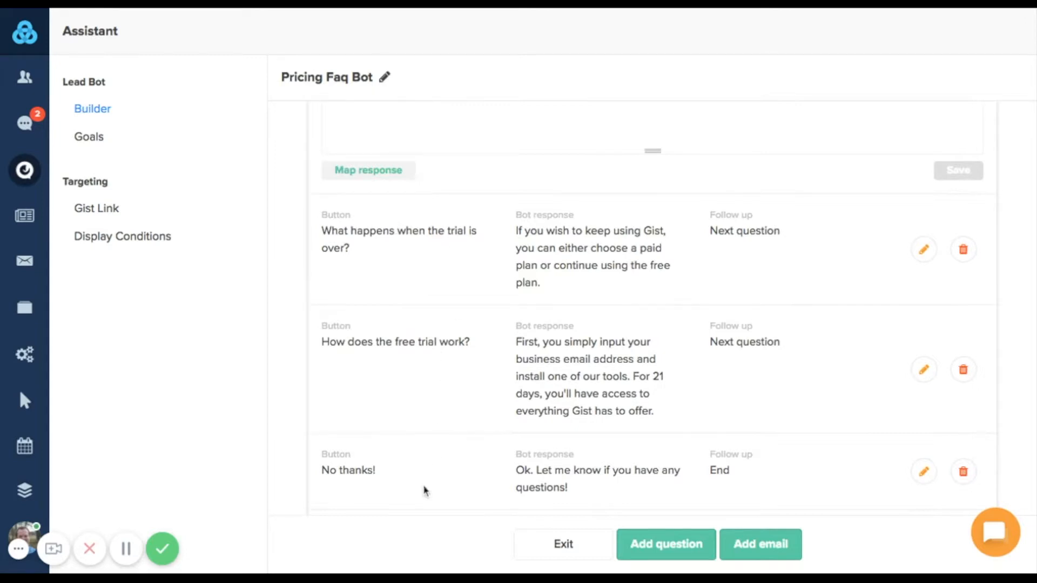
{"action": "scroll", "coordinate": [438, 418], "scroll_direction": "down", "scroll_amount": 8}
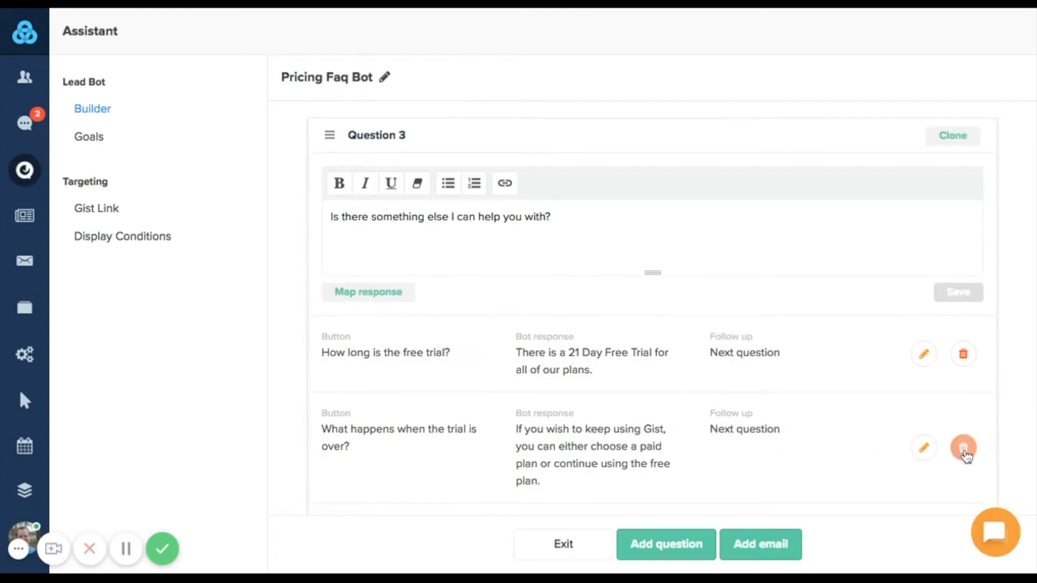
{"action": "left_click", "coordinate": [963, 449]}
Step: Set the follow up of Question 1's "What happens when the trial is over?" response to Another question, Question 3, and save the response
{"action": "scroll", "coordinate": [587, 290], "scroll_direction": "up", "scroll_amount": 10}
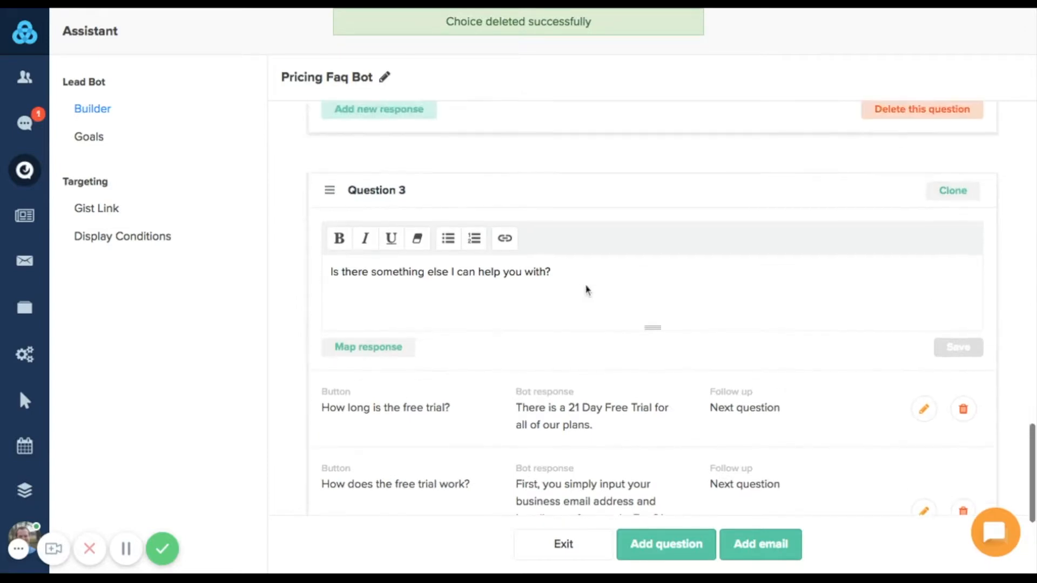
{"action": "scroll", "coordinate": [587, 289], "scroll_direction": "up", "scroll_amount": 9}
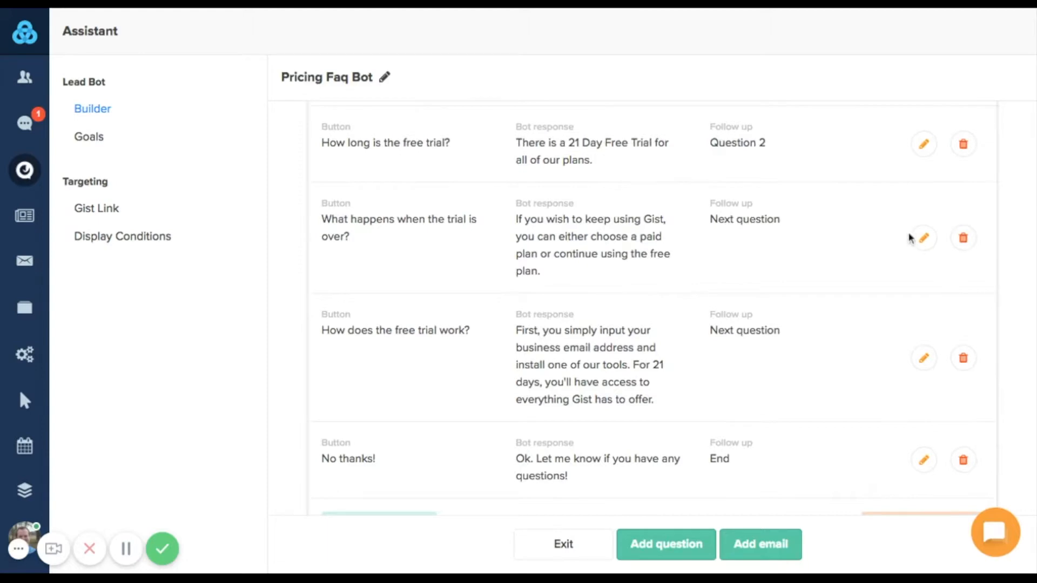
{"action": "left_click", "coordinate": [924, 239]}
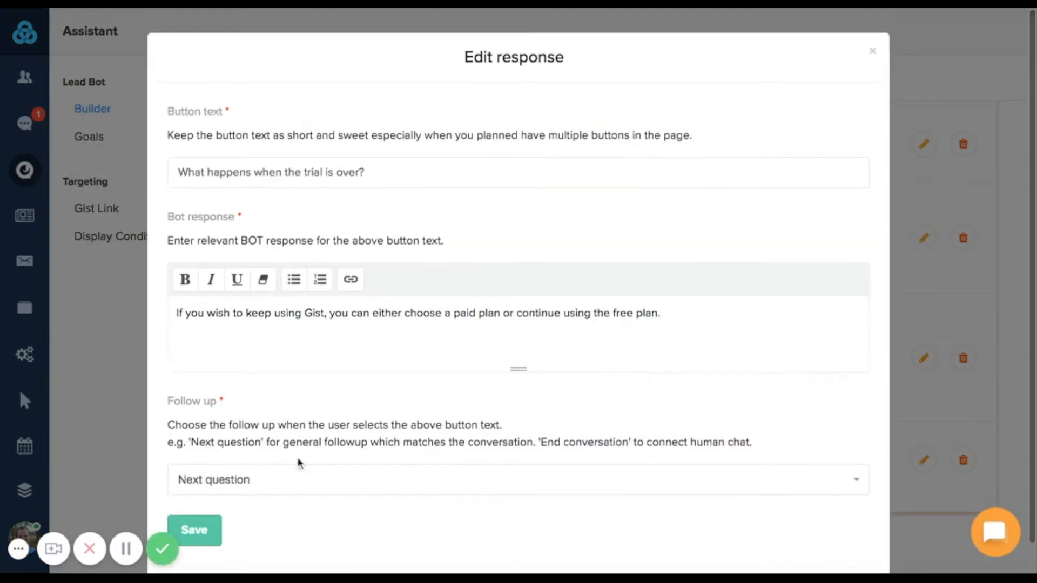
{"action": "left_click", "coordinate": [277, 493]}
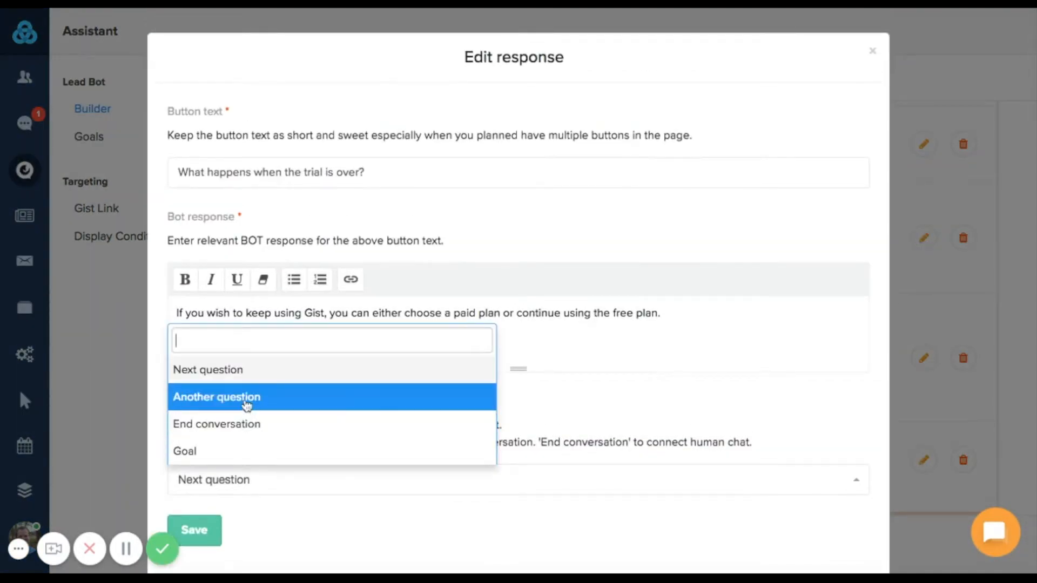
{"action": "left_click", "coordinate": [247, 401]}
{"action": "left_click", "coordinate": [247, 527]}
{"action": "left_click", "coordinate": [238, 496]}
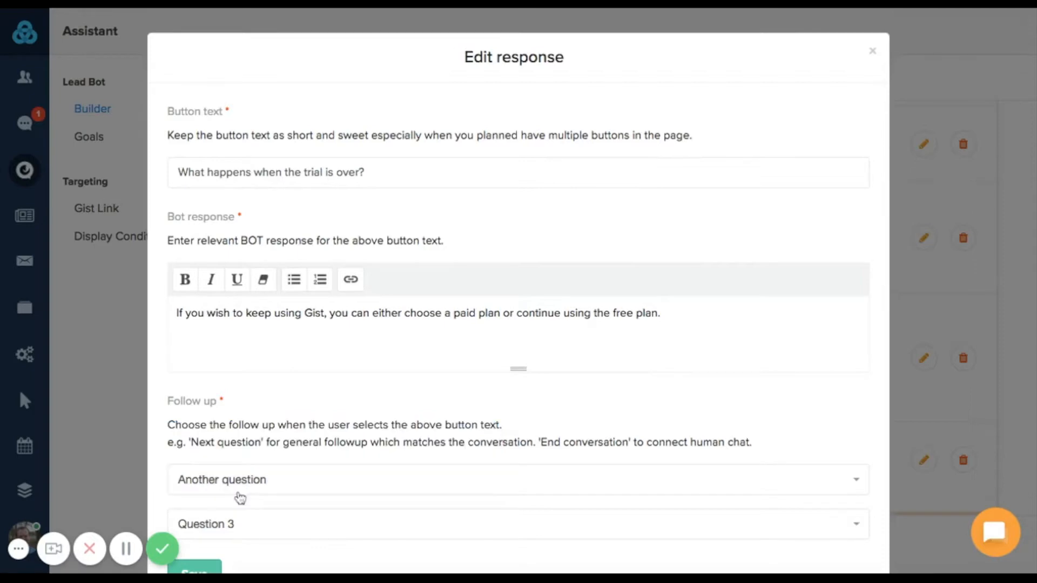
{"action": "left_click", "coordinate": [203, 569]}
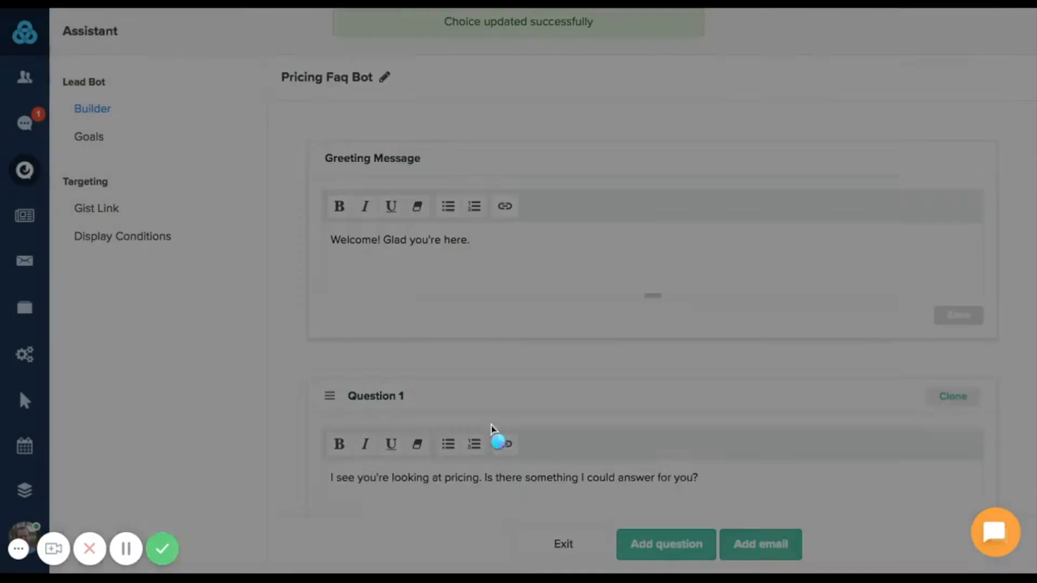
Step: Clone Question 1 as one more follow-up question
{"action": "scroll", "coordinate": [492, 429], "scroll_direction": "down", "scroll_amount": 9}
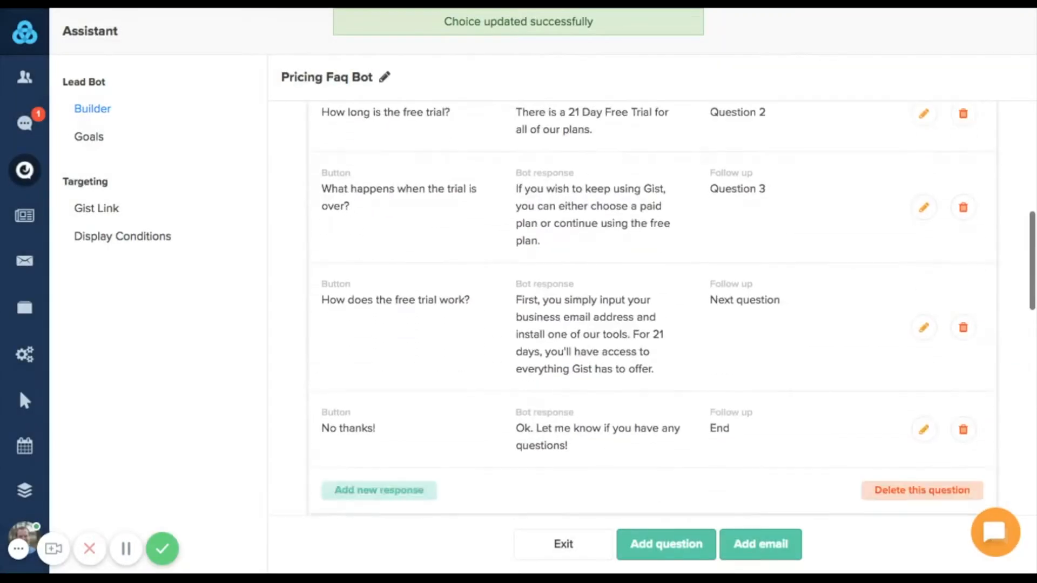
{"action": "scroll", "coordinate": [491, 429], "scroll_direction": "up", "scroll_amount": 1}
{"action": "scroll", "coordinate": [653, 307], "scroll_direction": "up", "scroll_amount": 10}
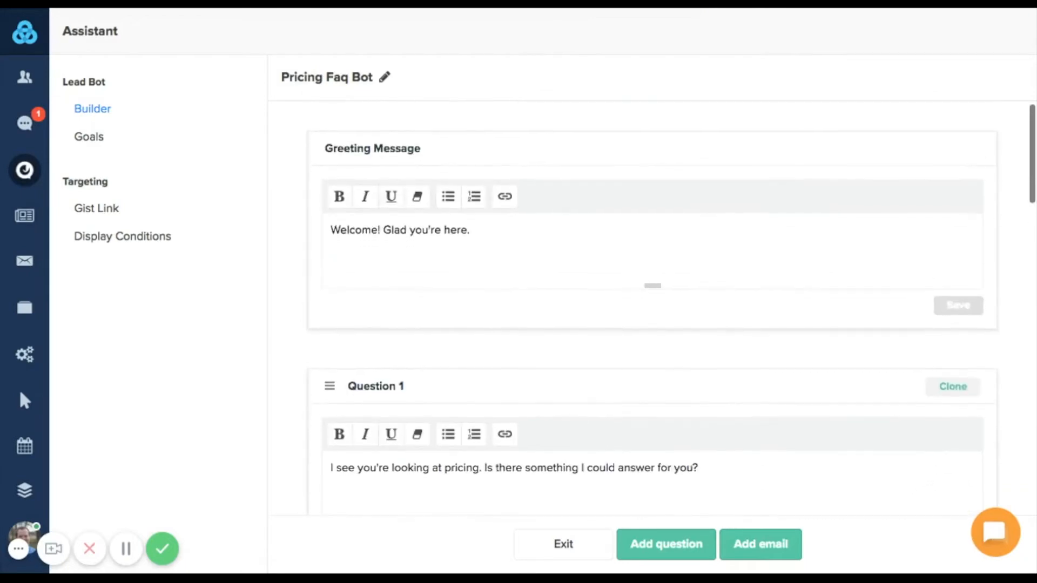
{"action": "scroll", "coordinate": [653, 308], "scroll_direction": "down", "scroll_amount": 7}
{"action": "scroll", "coordinate": [764, 279], "scroll_direction": "up", "scroll_amount": 4}
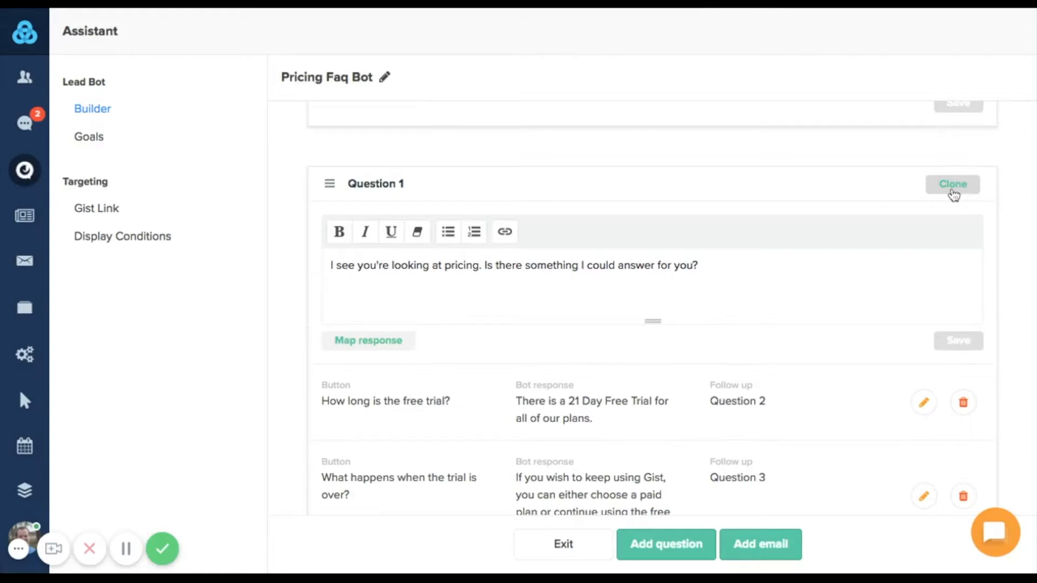
{"action": "left_click", "coordinate": [954, 185]}
Step: Delete the "How does the free trial work?" response from the newly cloned last question
{"action": "scroll", "coordinate": [599, 347], "scroll_direction": "down", "scroll_amount": 5}
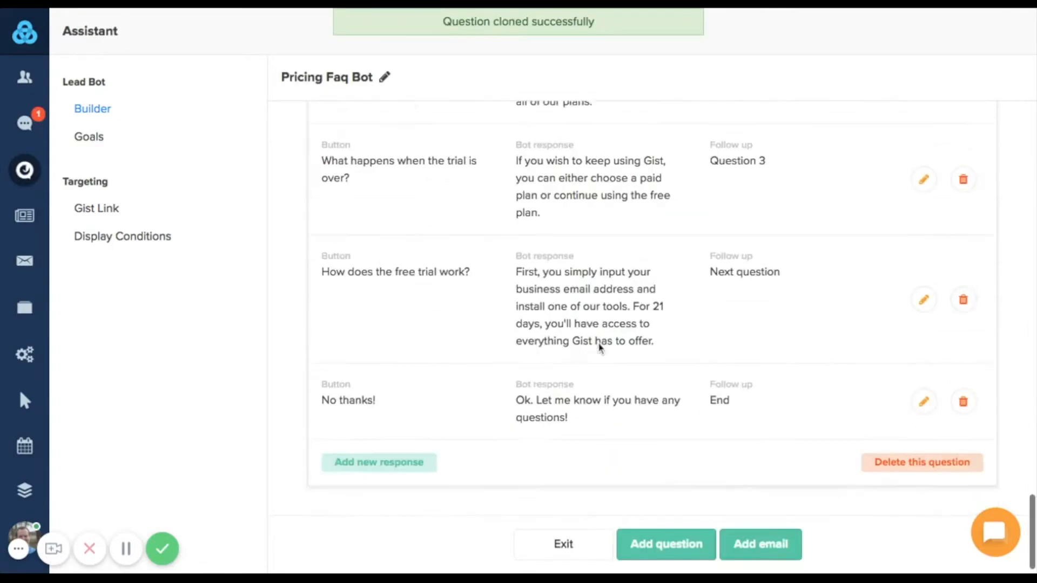
{"action": "scroll", "coordinate": [599, 348], "scroll_direction": "down", "scroll_amount": 10}
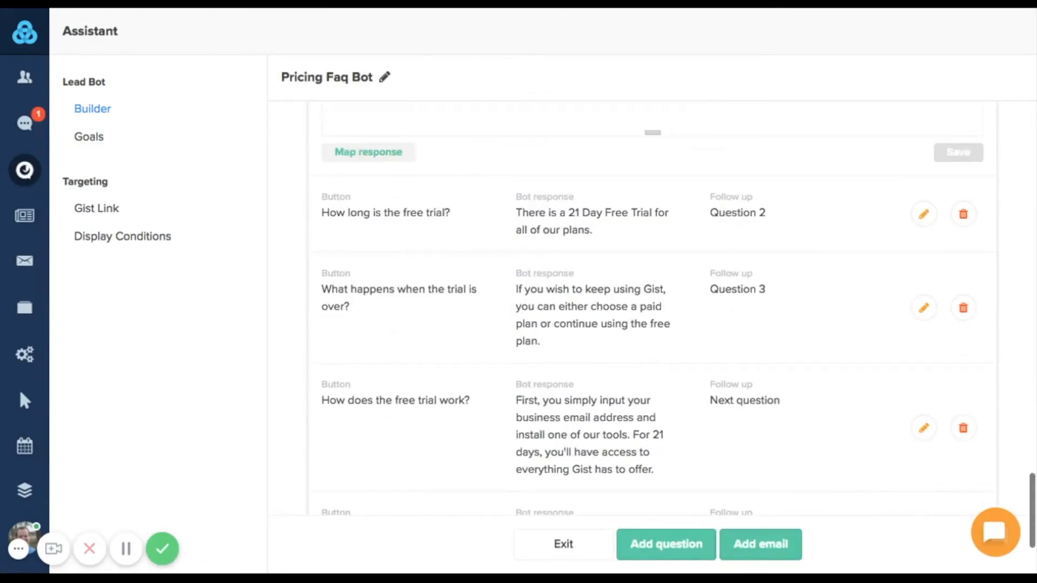
{"action": "scroll", "coordinate": [594, 424], "scroll_direction": "down", "scroll_amount": 2}
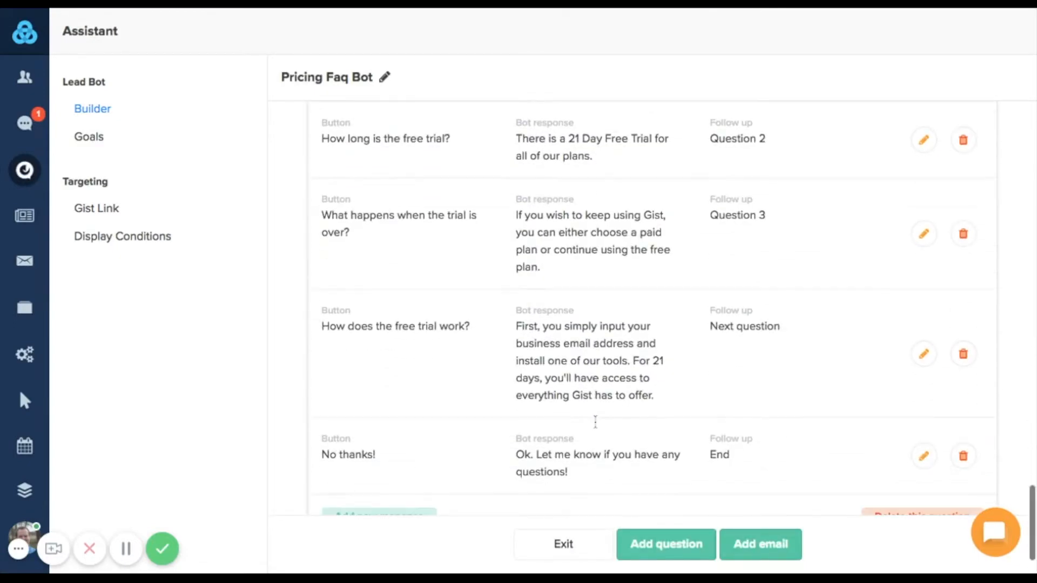
{"action": "left_click", "coordinate": [962, 354]}
Step: Set the follow up of Question 1's "How does the free trial work?" response to Another question, Question 4, and save the response
{"action": "scroll", "coordinate": [613, 241], "scroll_direction": "up", "scroll_amount": 10}
{"action": "scroll", "coordinate": [614, 242], "scroll_direction": "up", "scroll_amount": 10}
{"action": "scroll", "coordinate": [840, 284], "scroll_direction": "up", "scroll_amount": 4}
{"action": "scroll", "coordinate": [841, 283], "scroll_direction": "down", "scroll_amount": 6}
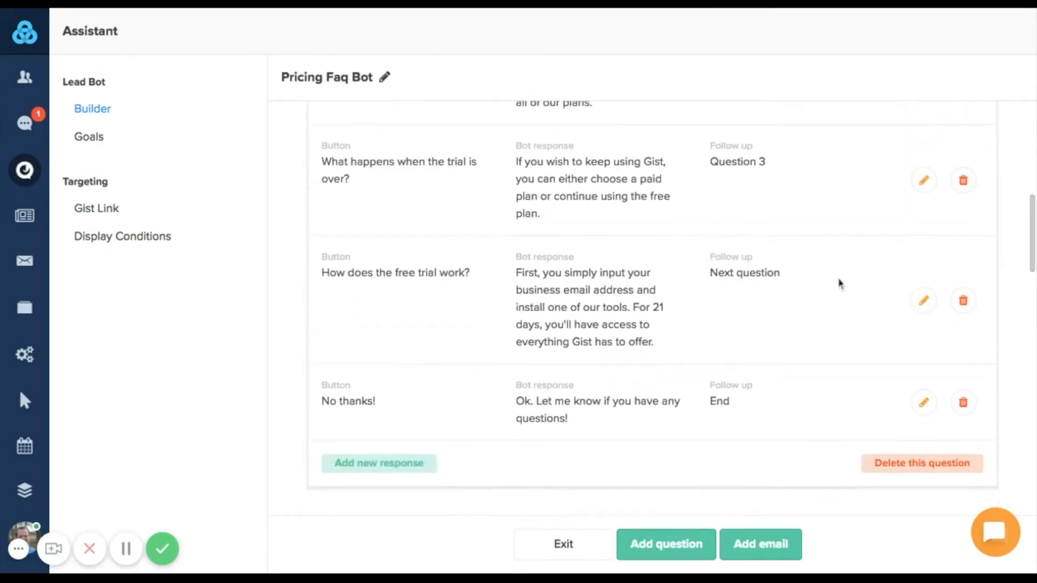
{"action": "left_click", "coordinate": [923, 302]}
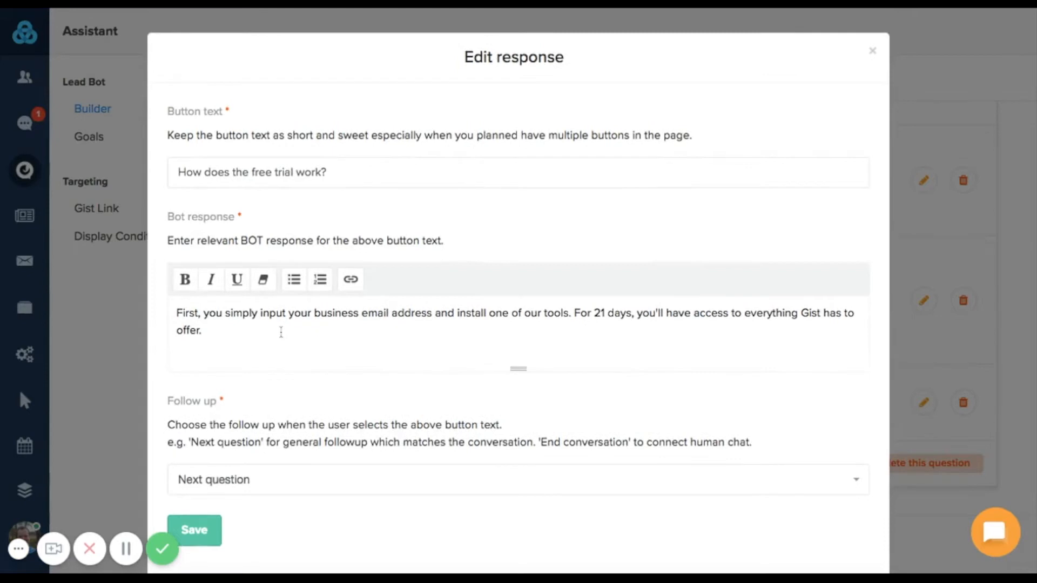
{"action": "left_click", "coordinate": [273, 486]}
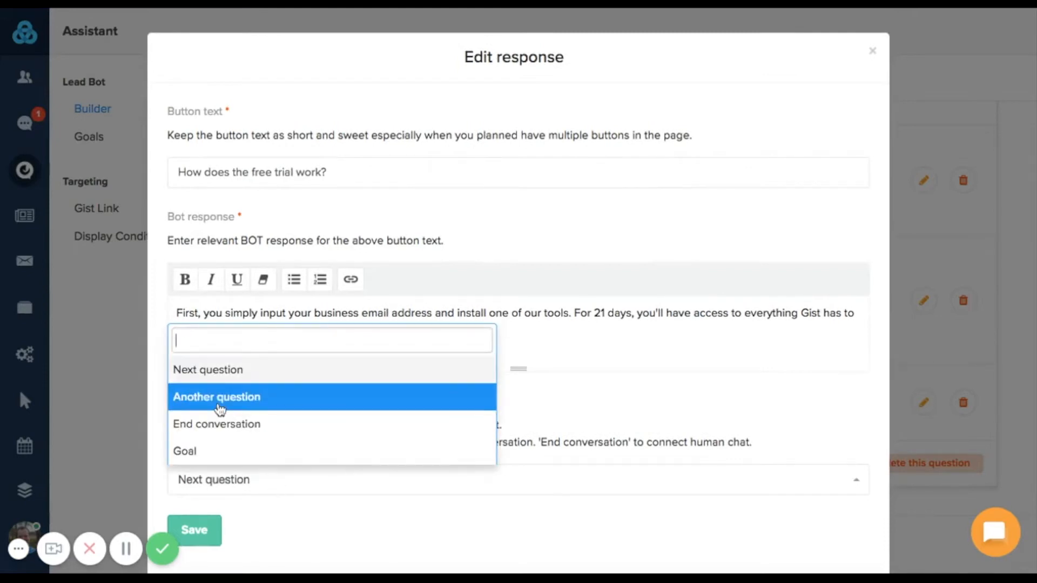
{"action": "left_click", "coordinate": [219, 404]}
{"action": "scroll", "coordinate": [220, 409], "scroll_direction": "down", "scroll_amount": 2}
{"action": "left_click", "coordinate": [231, 459]}
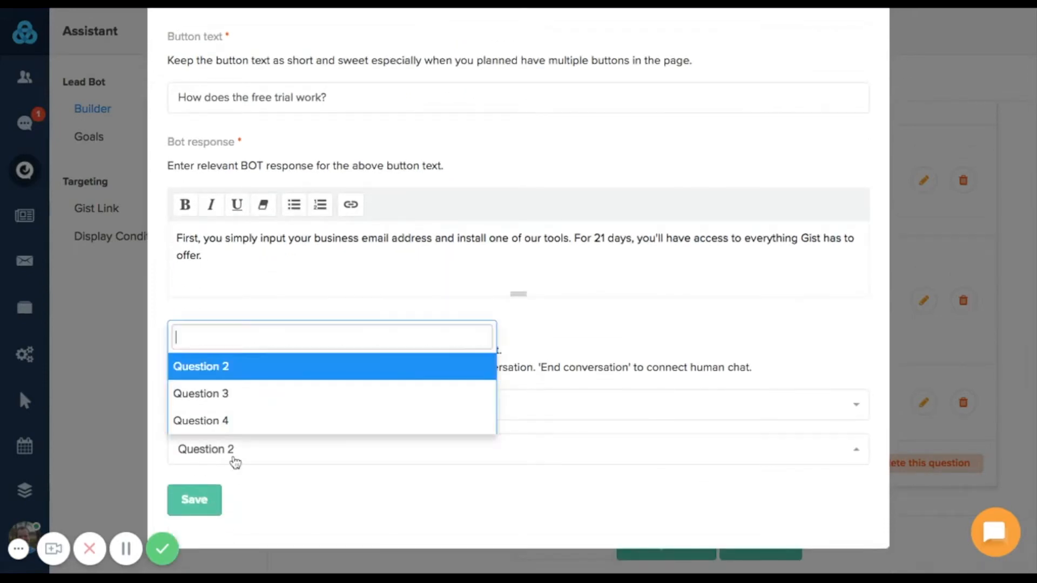
{"action": "left_click", "coordinate": [237, 423]}
{"action": "left_click", "coordinate": [200, 497]}
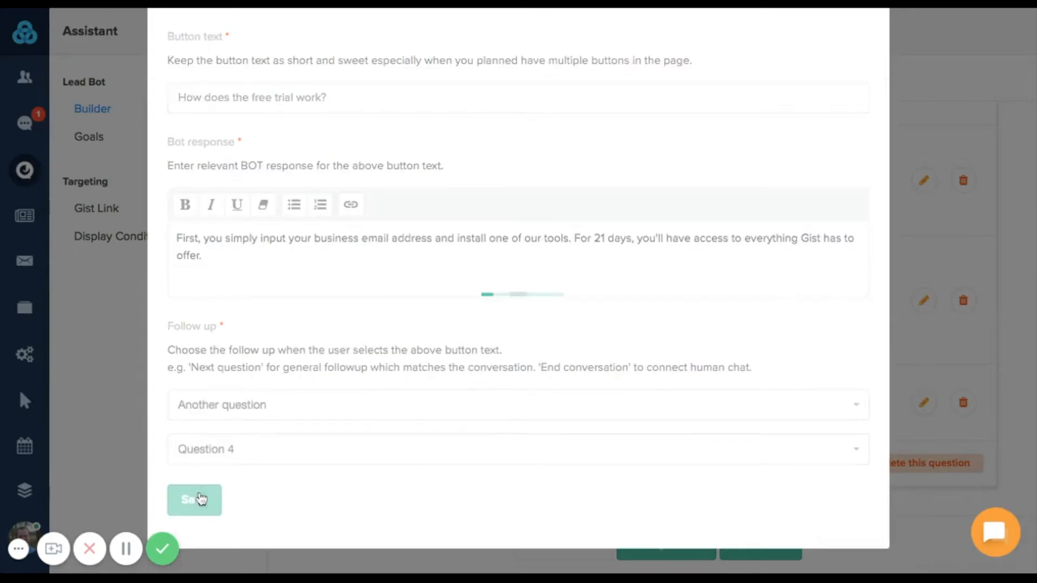
Step: Review the response buttons and follow ups of Questions 1 to 4 across the whole bot flow
{"action": "scroll", "coordinate": [459, 432], "scroll_direction": "down", "scroll_amount": 6}
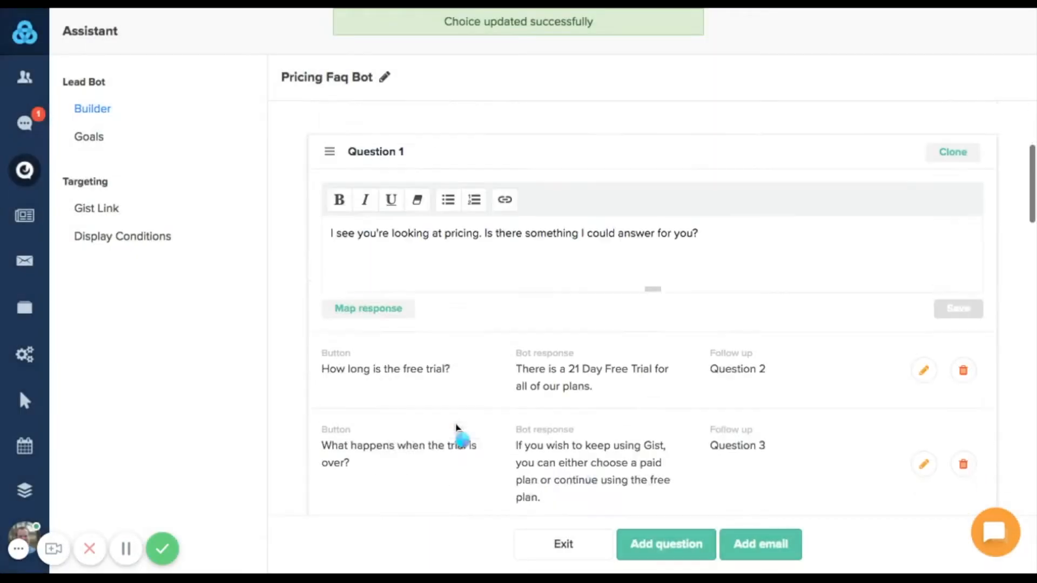
{"action": "scroll", "coordinate": [721, 375], "scroll_direction": "down", "scroll_amount": 4}
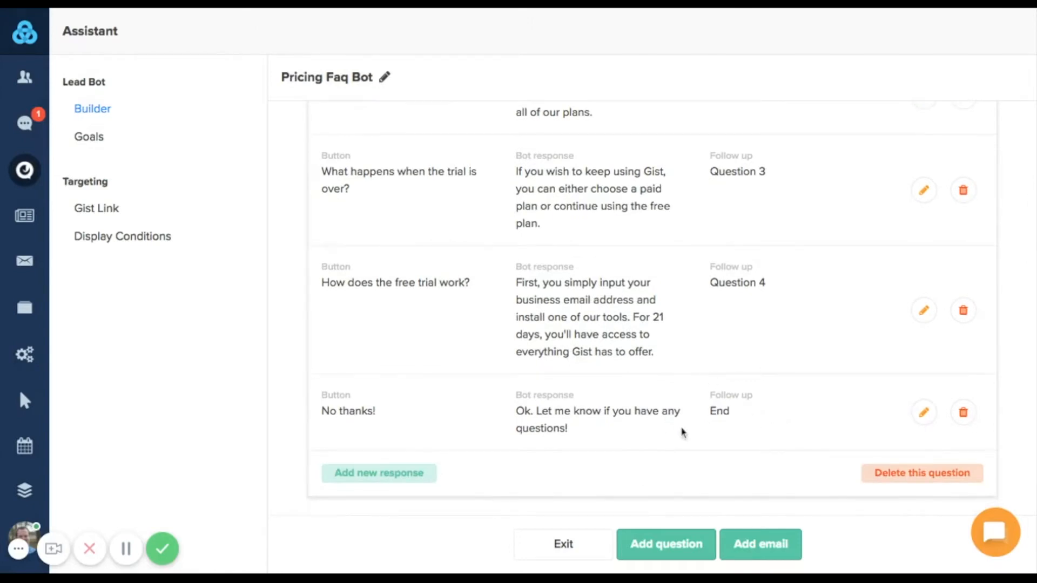
{"action": "scroll", "coordinate": [682, 430], "scroll_direction": "down", "scroll_amount": 3}
{"action": "scroll", "coordinate": [683, 431], "scroll_direction": "up", "scroll_amount": 3}
{"action": "scroll", "coordinate": [619, 351], "scroll_direction": "down", "scroll_amount": 12}
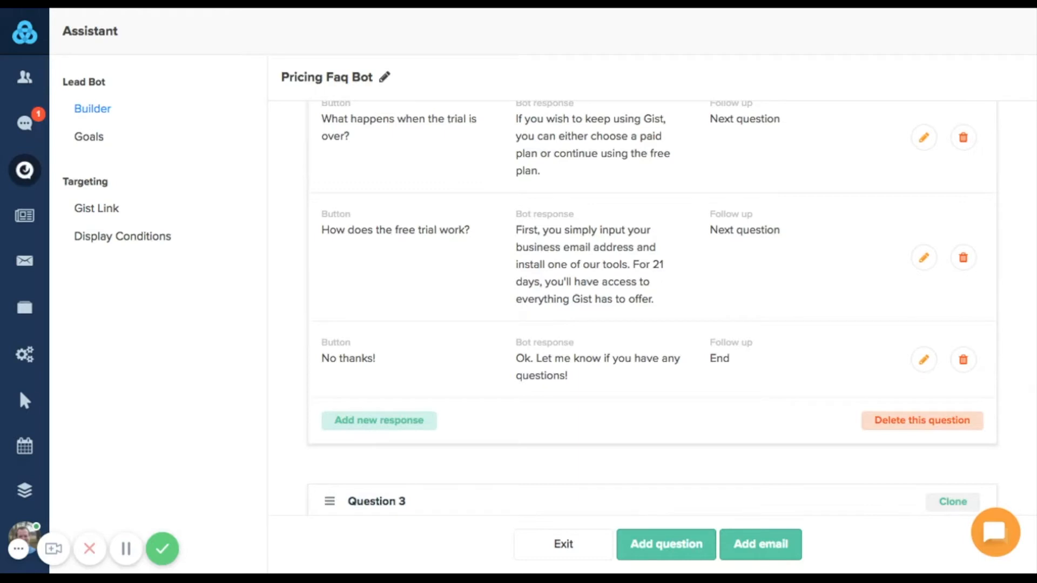
{"action": "scroll", "coordinate": [671, 305], "scroll_direction": "down", "scroll_amount": 3}
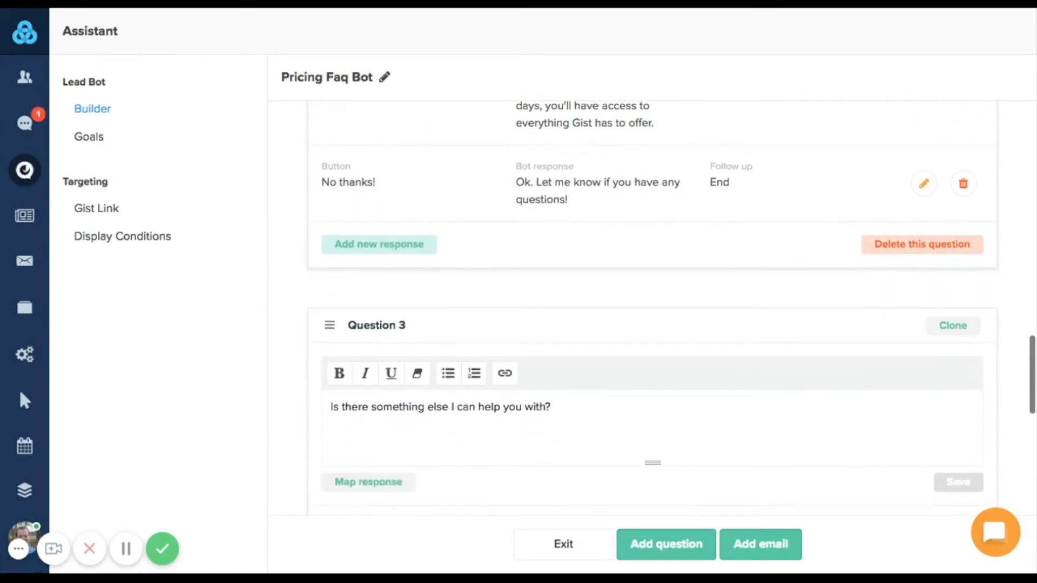
{"action": "scroll", "coordinate": [211, 486], "scroll_direction": "down", "scroll_amount": 6}
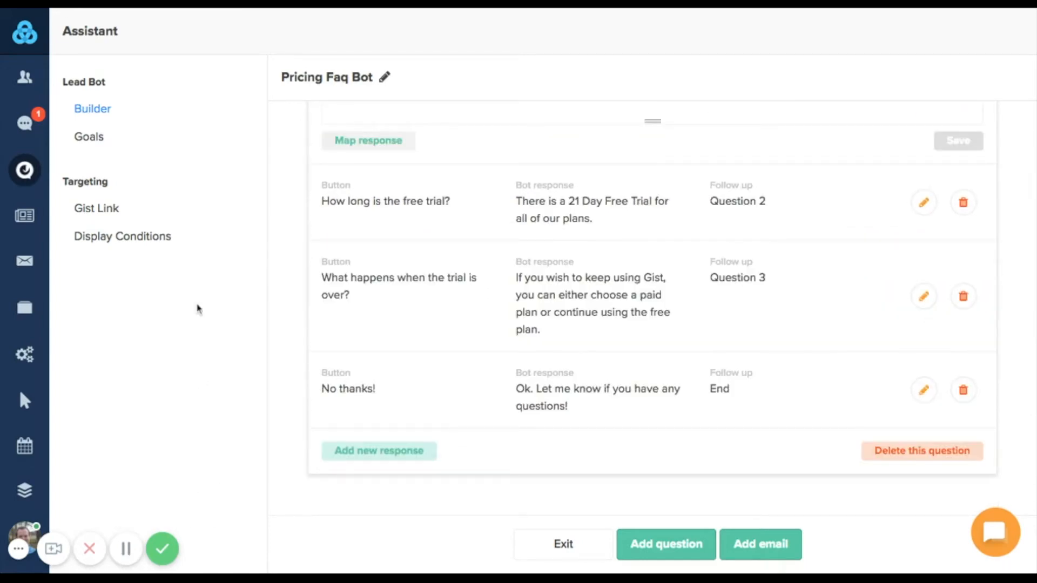
{"action": "scroll", "coordinate": [513, 331], "scroll_direction": "up", "scroll_amount": 2}
{"action": "scroll", "coordinate": [514, 331], "scroll_direction": "down", "scroll_amount": 6}
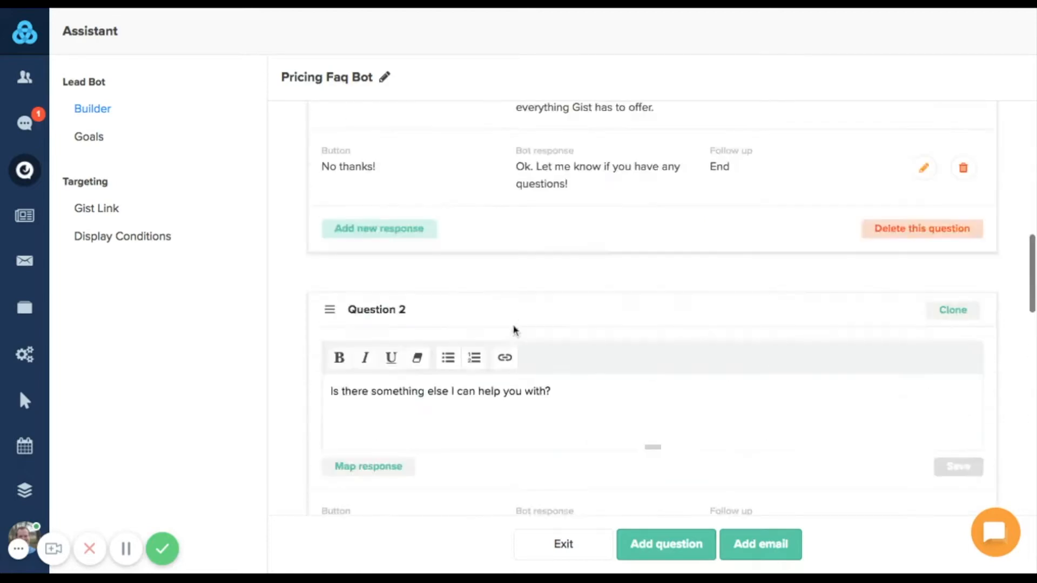
{"action": "scroll", "coordinate": [514, 331], "scroll_direction": "up", "scroll_amount": 10}
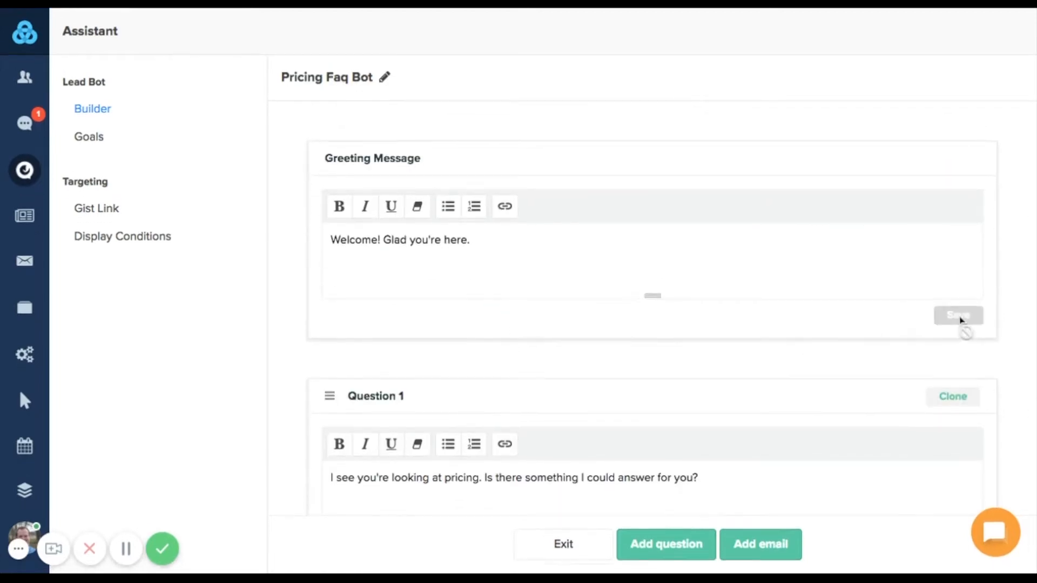
{"action": "scroll", "coordinate": [960, 320], "scroll_direction": "down", "scroll_amount": 10}
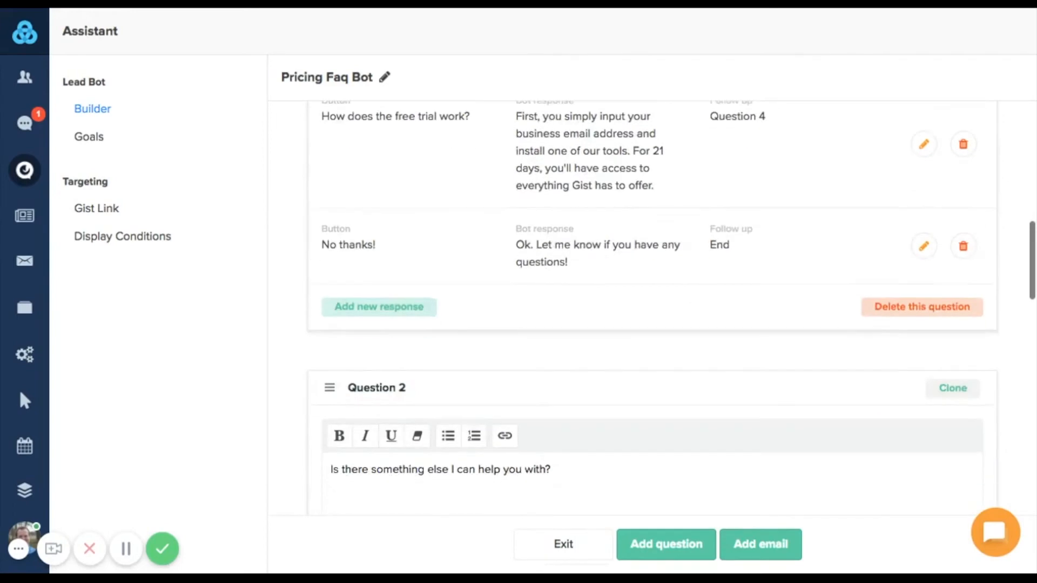
{"action": "scroll", "coordinate": [671, 303], "scroll_direction": "down", "scroll_amount": 10}
{"action": "scroll", "coordinate": [671, 312], "scroll_direction": "down", "scroll_amount": 10}
{"action": "scroll", "coordinate": [652, 308], "scroll_direction": "down", "scroll_amount": 2}
{"action": "scroll", "coordinate": [652, 308], "scroll_direction": "up", "scroll_amount": 2}
{"action": "scroll", "coordinate": [653, 307], "scroll_direction": "down", "scroll_amount": 3}
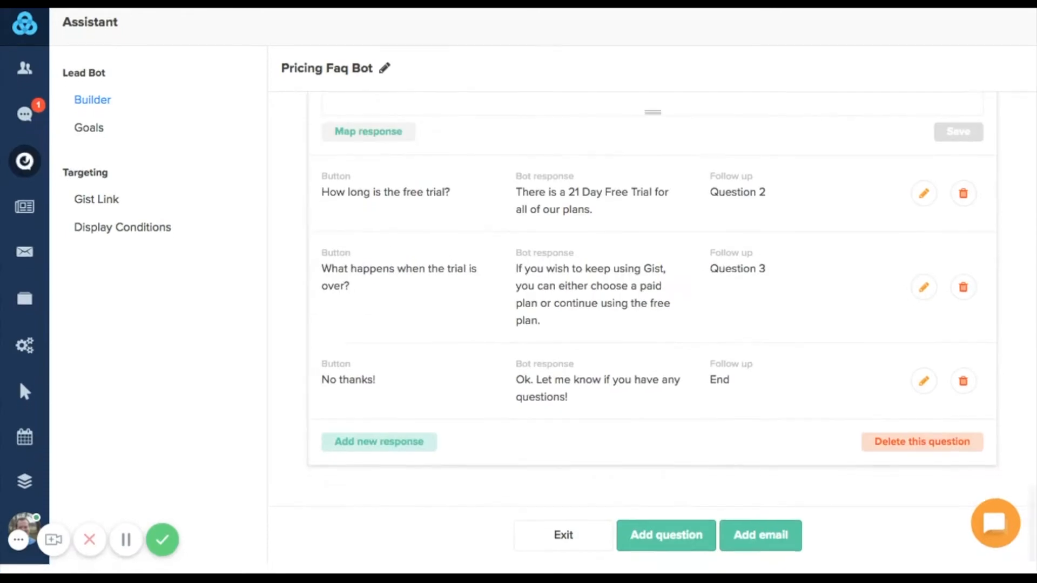
Step: Open the display conditions of the Pricing Faq Bot
{"action": "scroll", "coordinate": [652, 308], "scroll_direction": "up", "scroll_amount": 9}
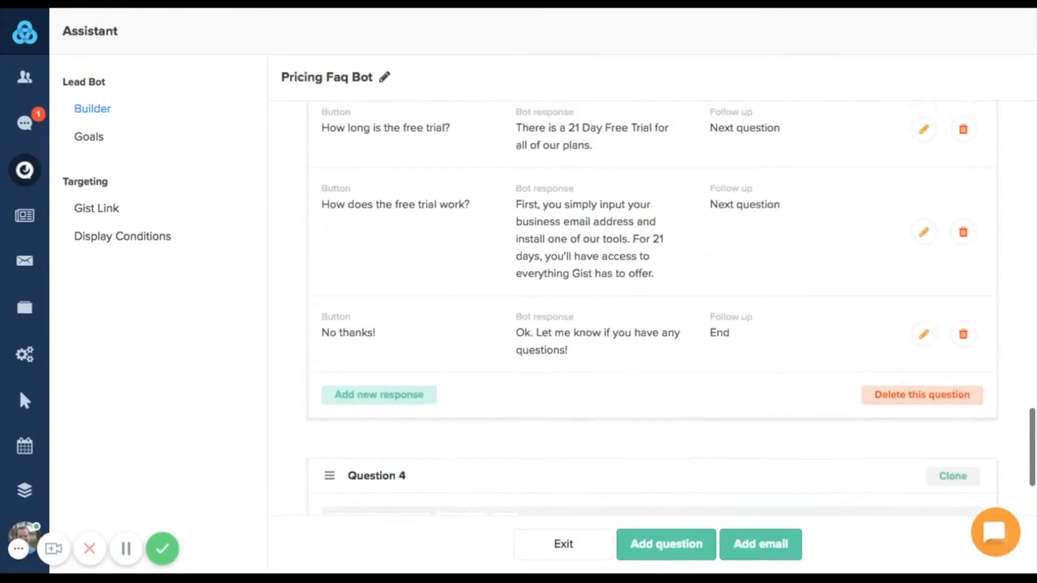
{"action": "scroll", "coordinate": [652, 307], "scroll_direction": "up", "scroll_amount": 15}
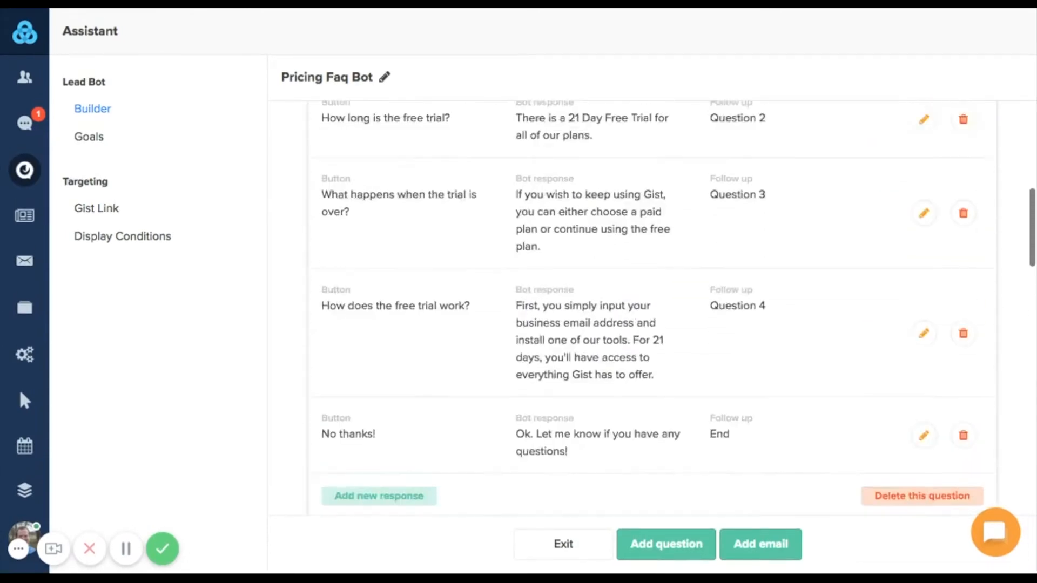
{"action": "scroll", "coordinate": [530, 332], "scroll_direction": "up", "scroll_amount": 8}
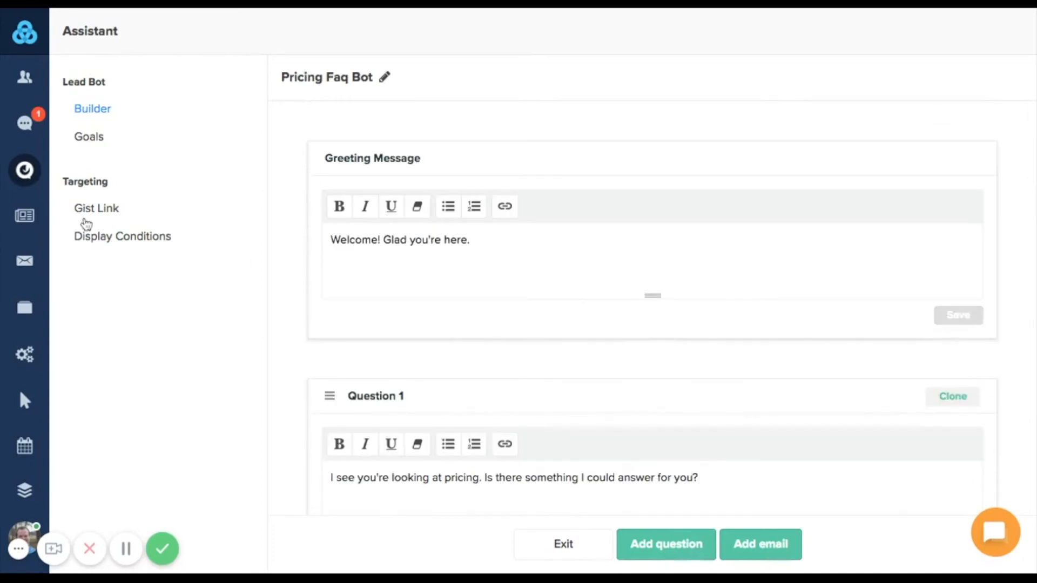
{"action": "left_click", "coordinate": [100, 241]}
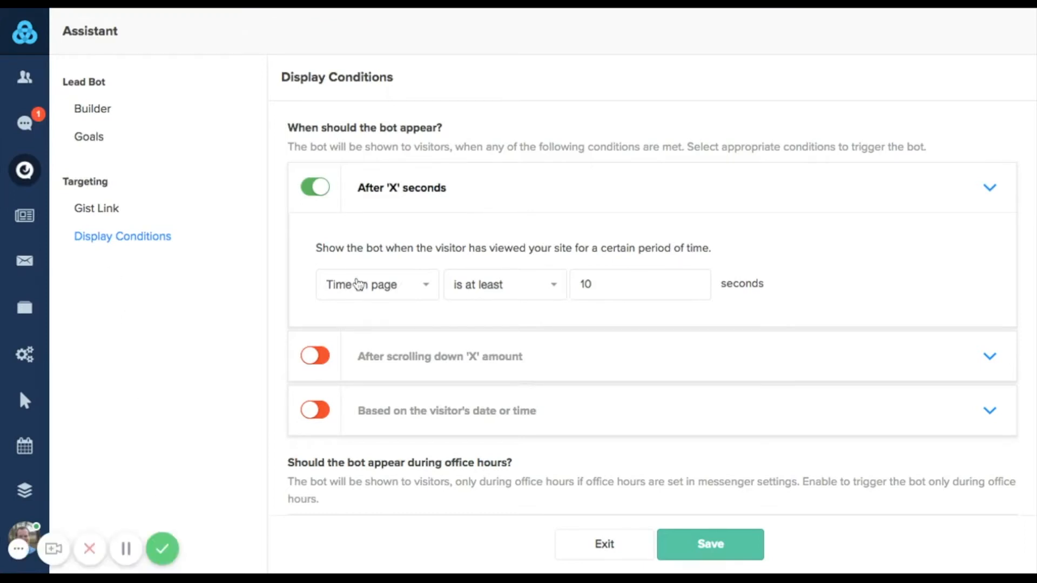
Step: With the After 'X' seconds trigger enabled, set the specific-pages rule to a URL path that contains "pricing", and save the display conditions
{"action": "left_click", "coordinate": [320, 190]}
{"action": "left_click", "coordinate": [319, 189]}
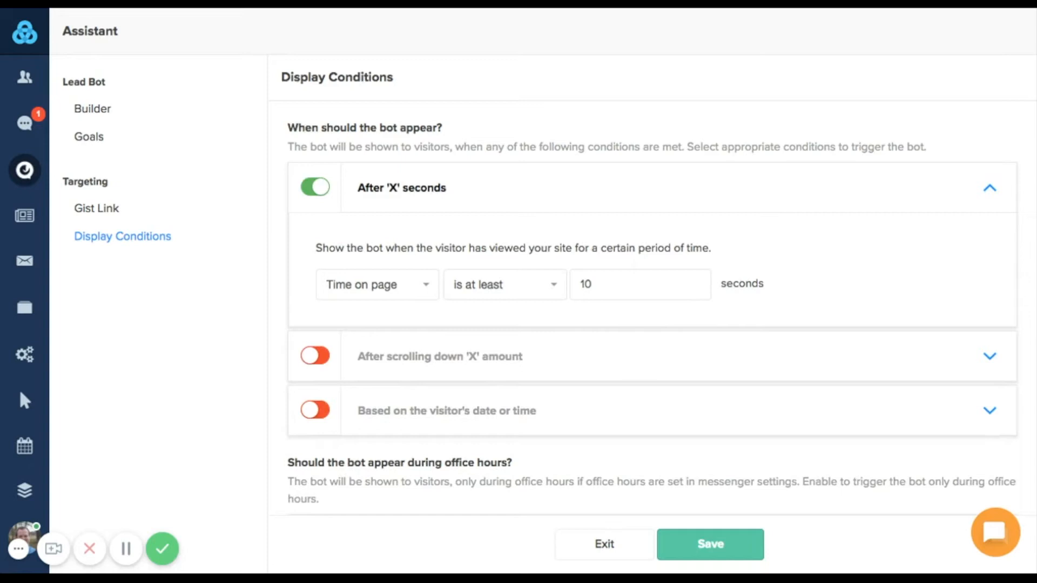
{"action": "scroll", "coordinate": [653, 307], "scroll_direction": "down", "scroll_amount": 9}
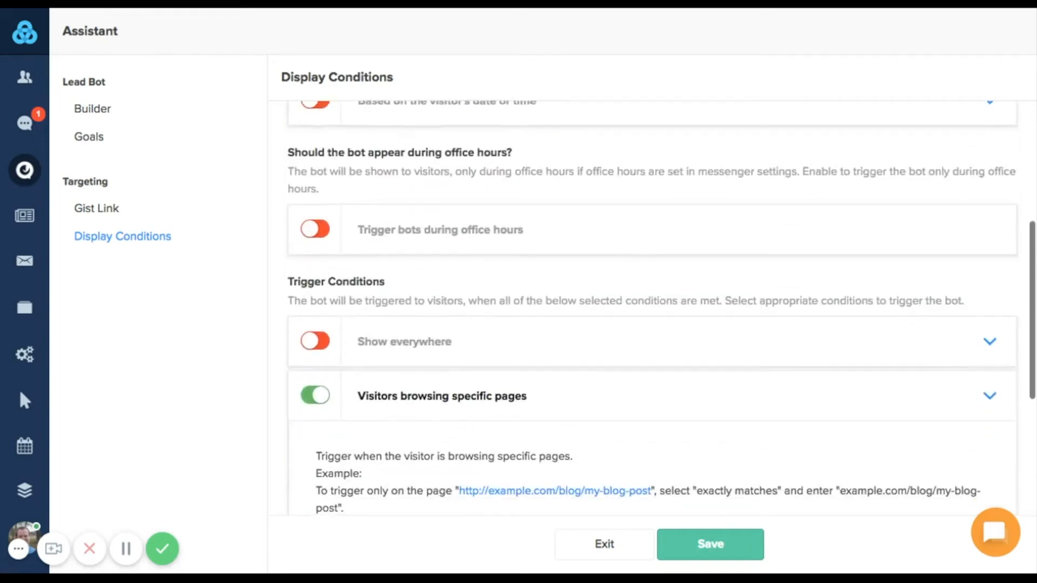
{"action": "scroll", "coordinate": [662, 311], "scroll_direction": "down", "scroll_amount": 2}
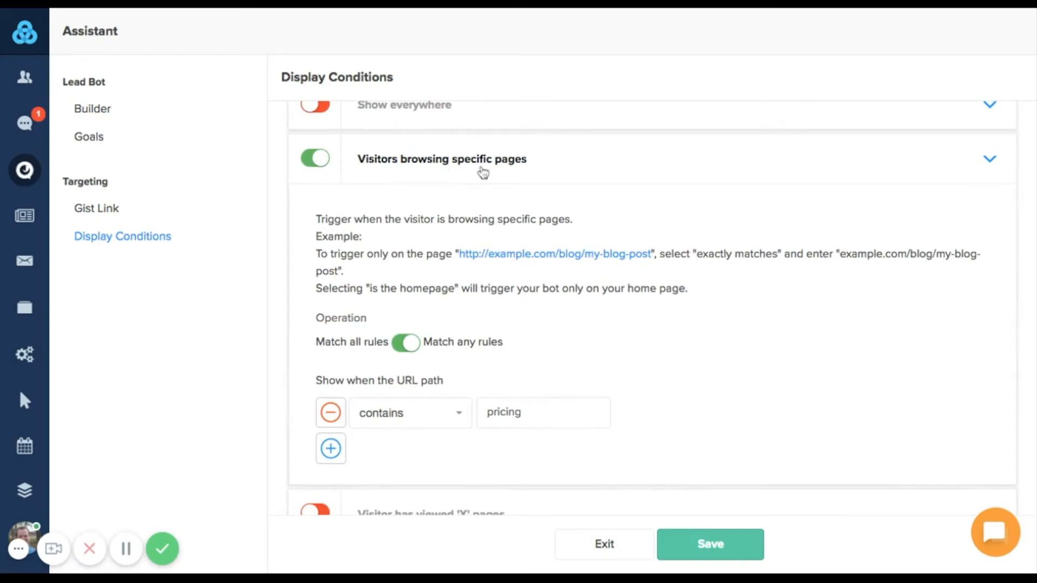
{"action": "scroll", "coordinate": [427, 276], "scroll_direction": "down", "scroll_amount": 1}
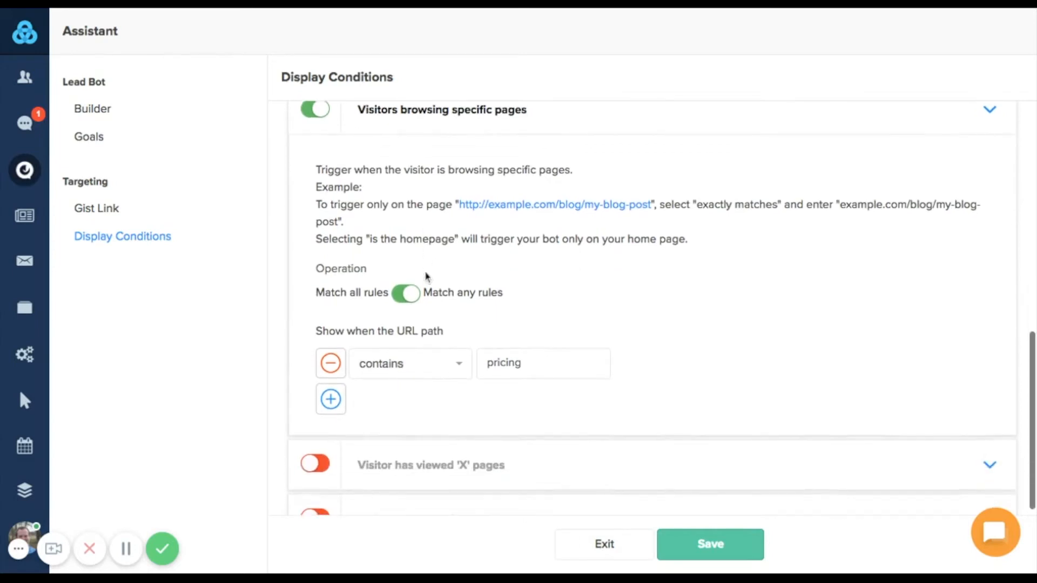
{"action": "left_click", "coordinate": [407, 372]}
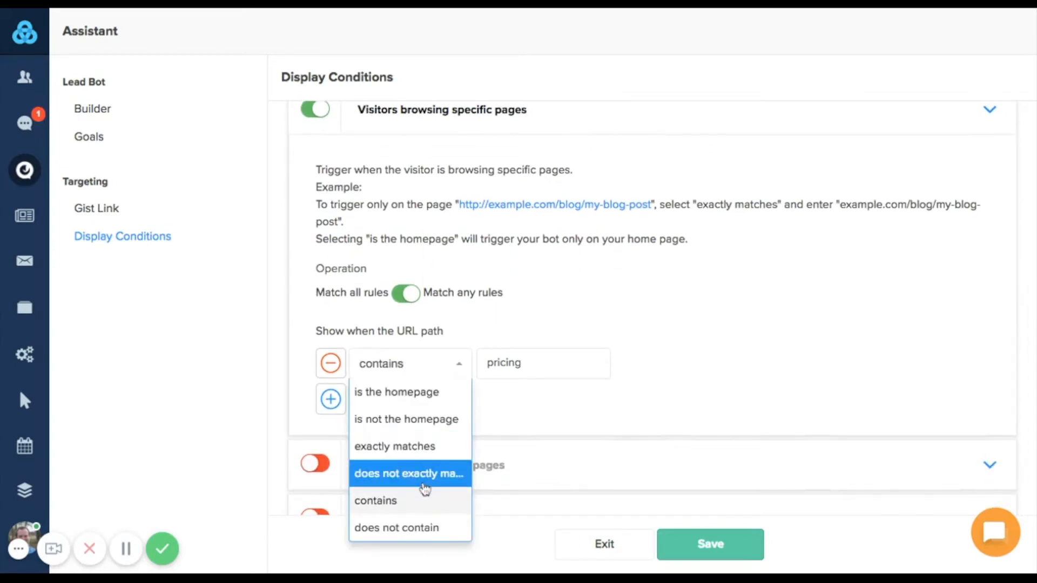
{"action": "left_click", "coordinate": [408, 504]}
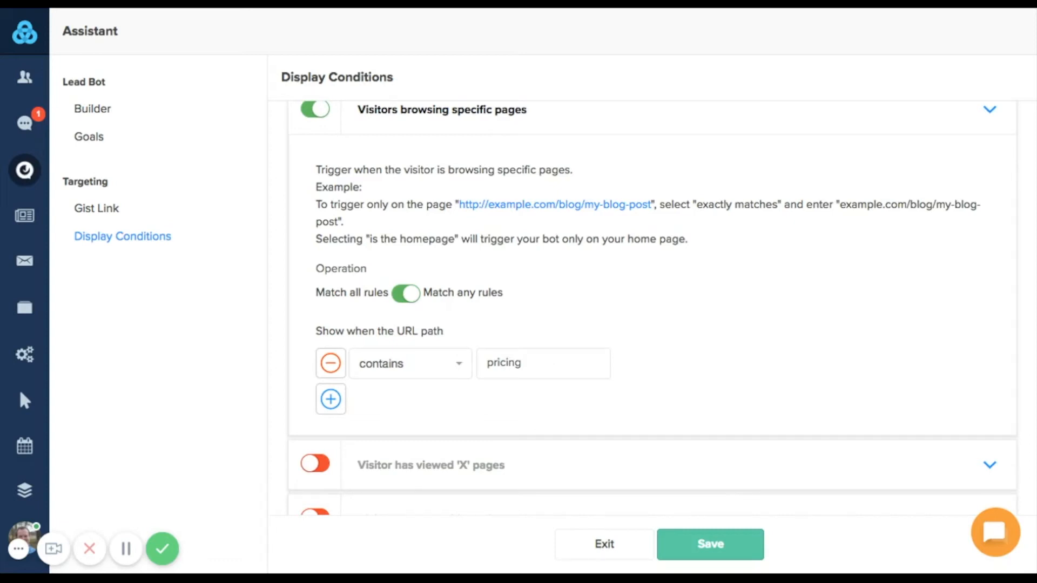
{"action": "left_click", "coordinate": [702, 546]}
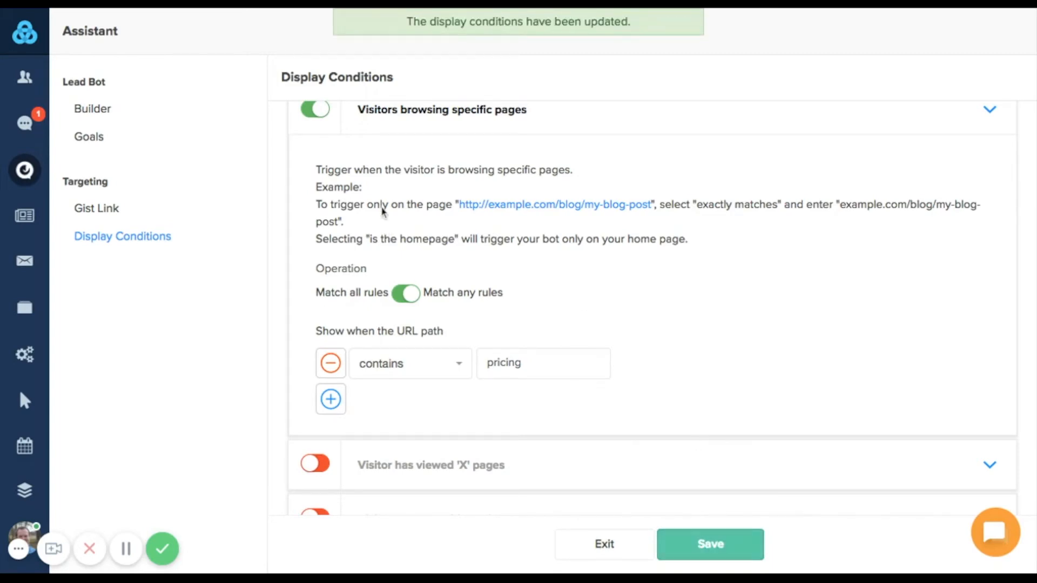
Step: Return to the Assistant's list of chat bots and toggle the status of the Pricing faq bot
{"action": "scroll", "coordinate": [381, 213], "scroll_direction": "up", "scroll_amount": 10}
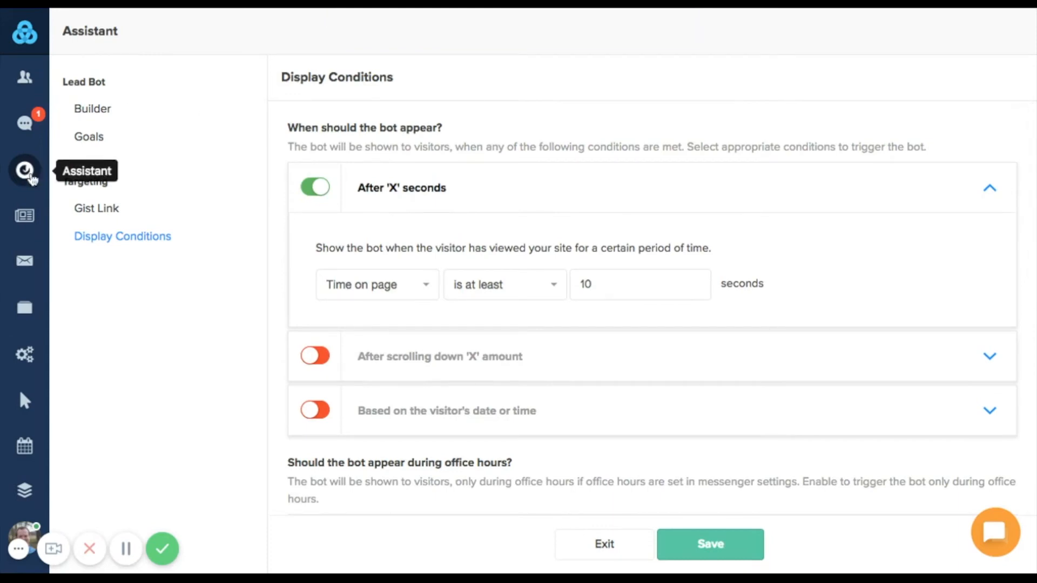
{"action": "left_click", "coordinate": [31, 174]}
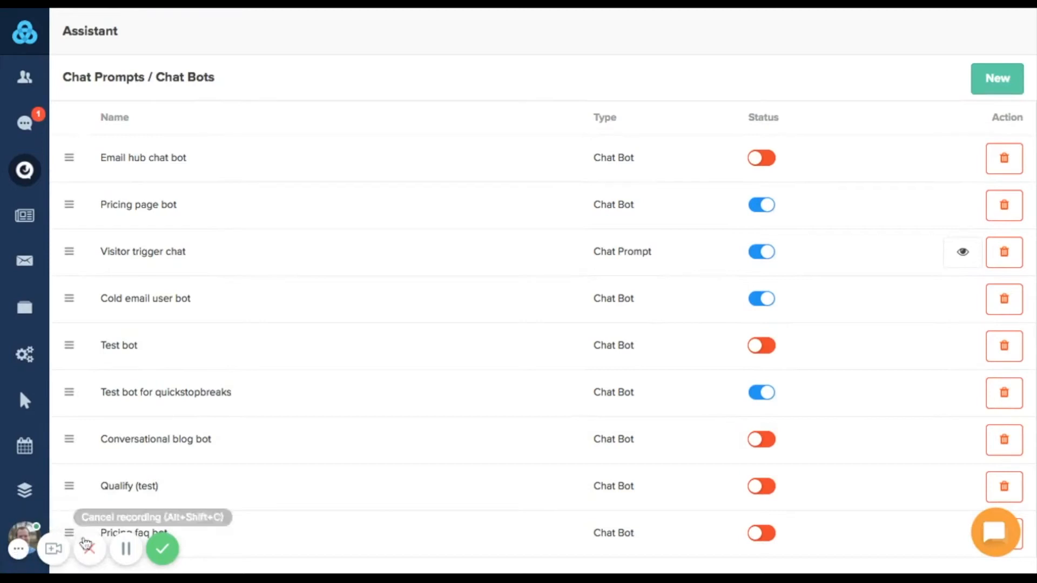
{"action": "left_click", "coordinate": [18, 549]}
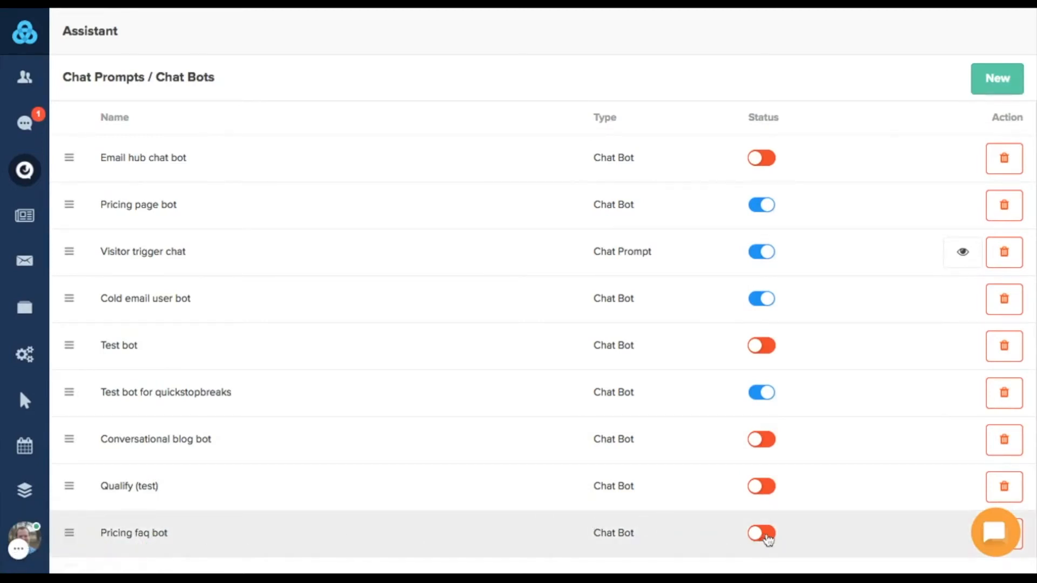
{"action": "left_click", "coordinate": [768, 538]}
{"action": "left_click", "coordinate": [764, 537]}
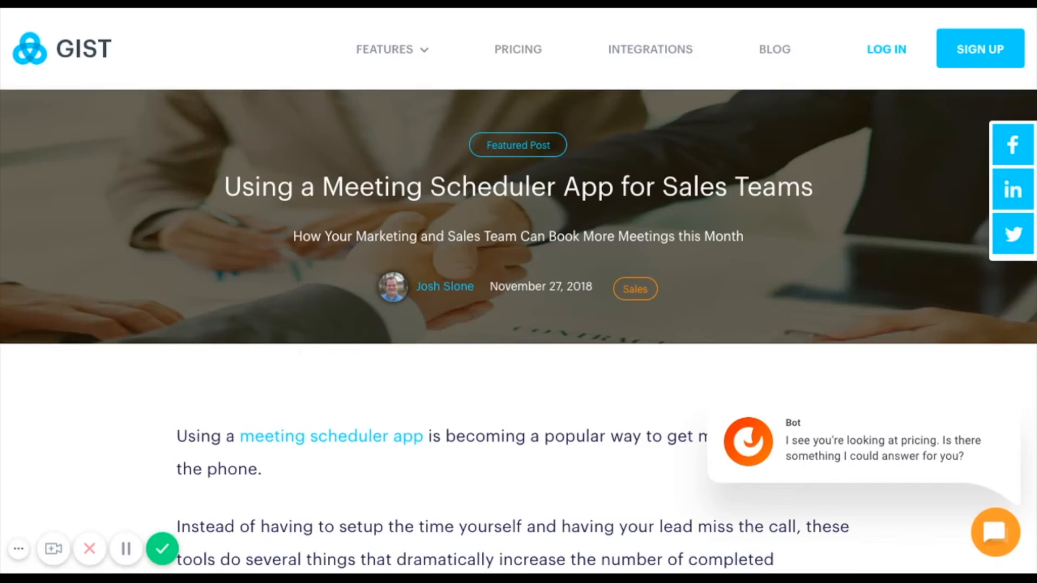
Step: Test the bot on the Gist blog post, choosing "How long is the free trial?", "How does the free trial work?" and "No thanks!"
{"action": "scroll", "coordinate": [857, 421], "scroll_direction": "down", "scroll_amount": 1}
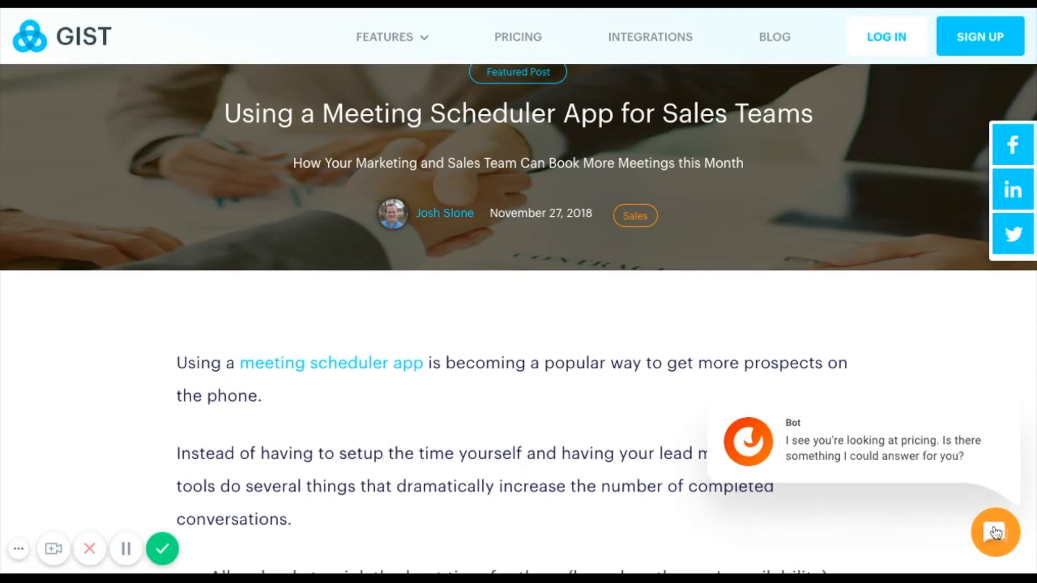
{"action": "left_click", "coordinate": [995, 534]}
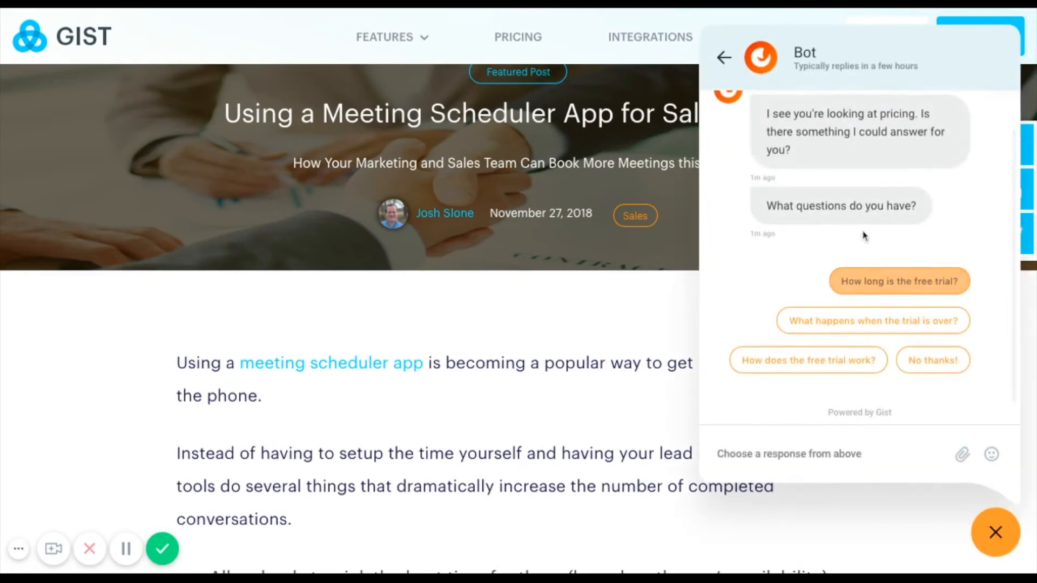
{"action": "left_click", "coordinate": [911, 289]}
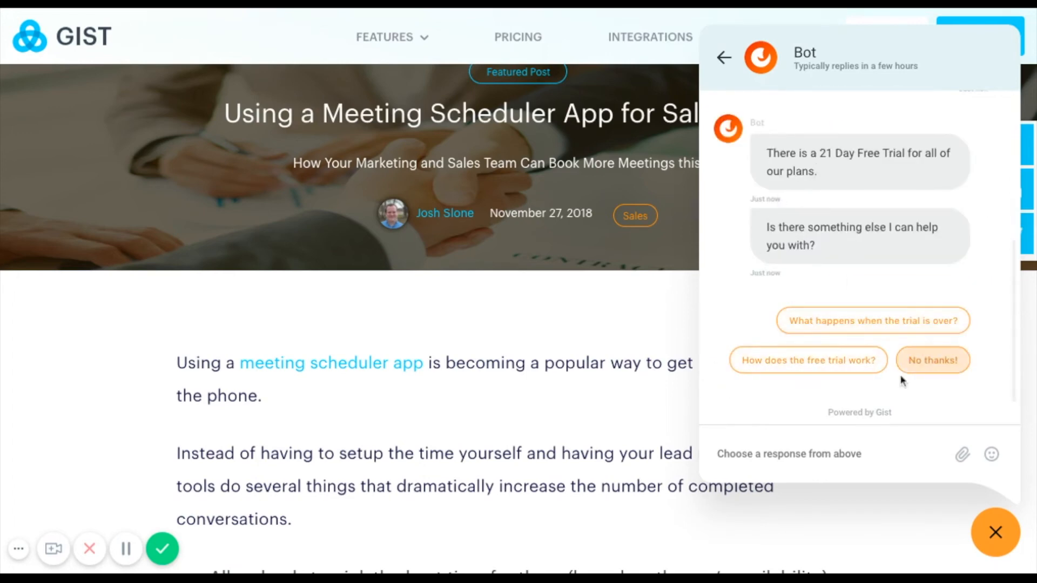
{"action": "left_click", "coordinate": [821, 362]}
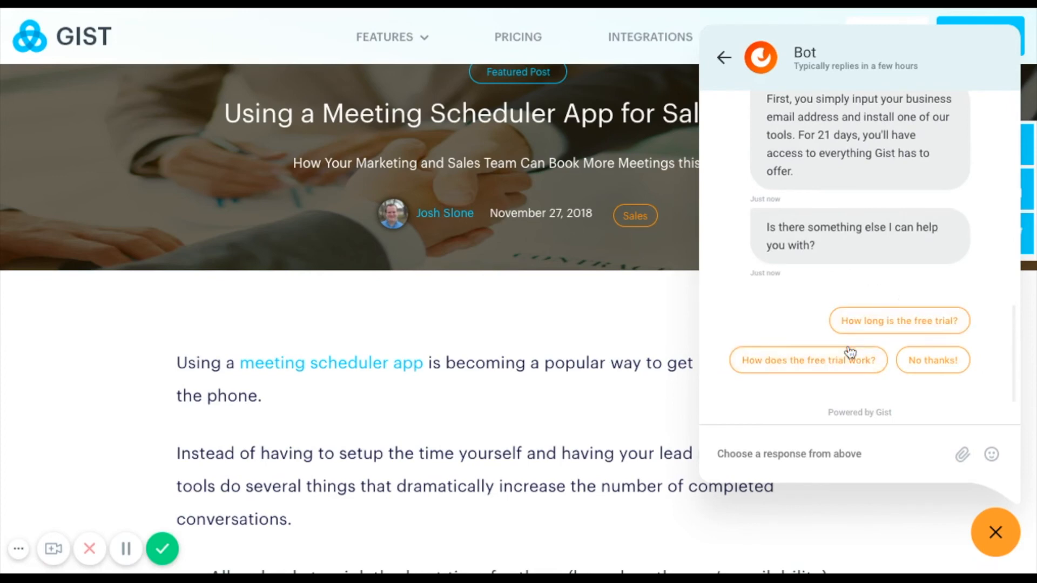
{"action": "left_click", "coordinate": [919, 363]}
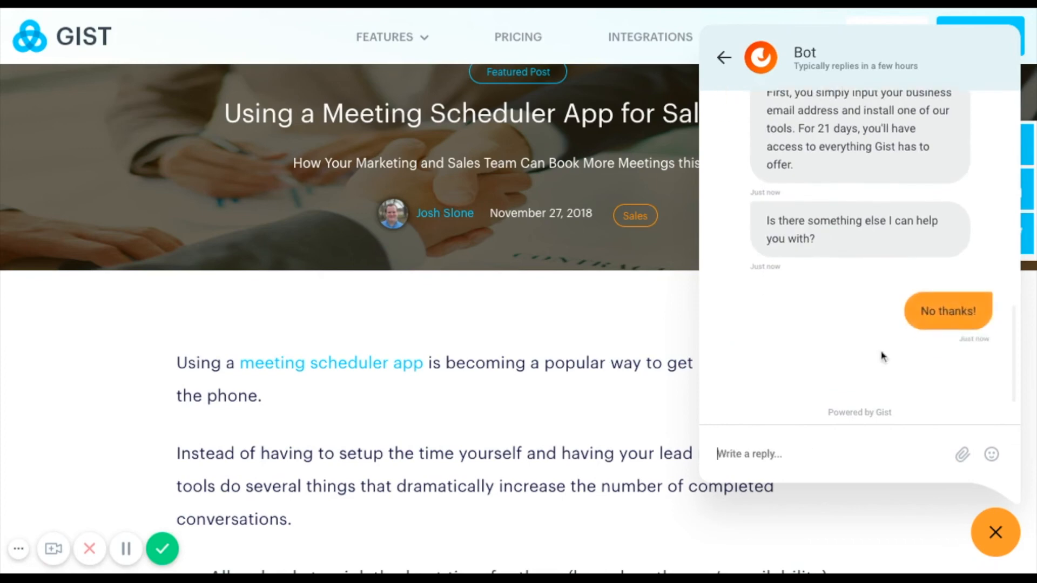